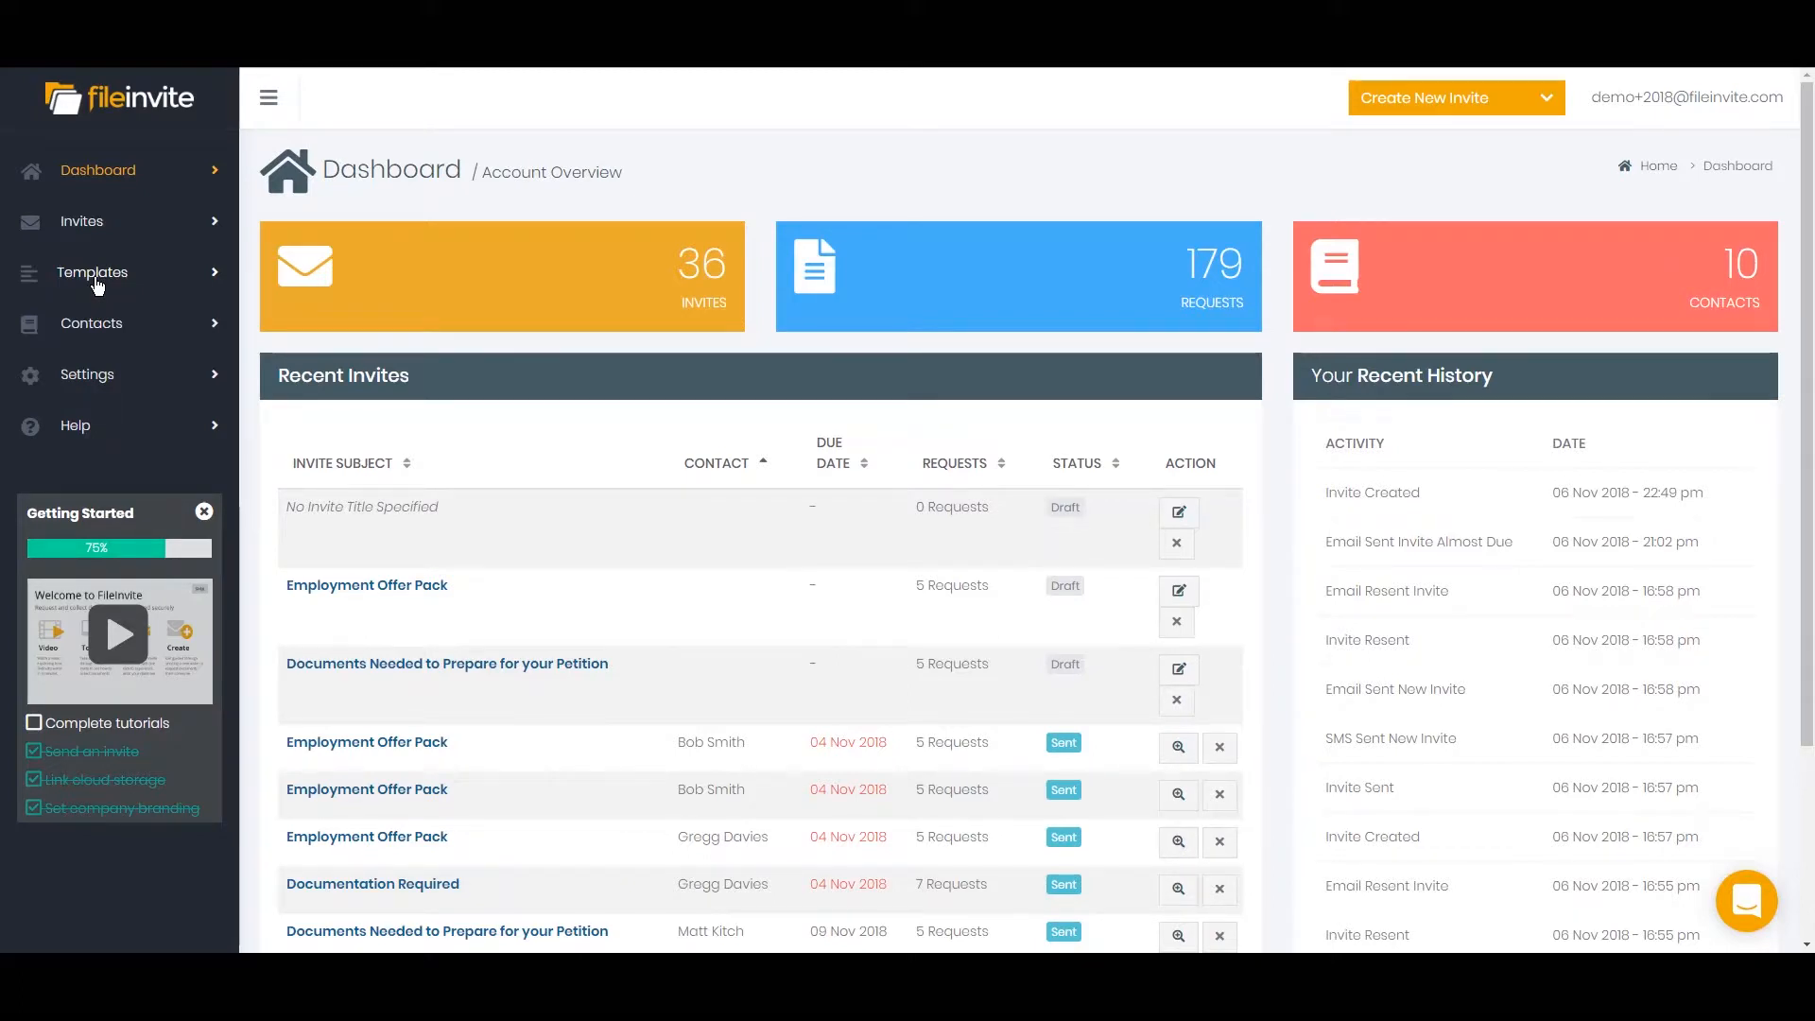
# Start a new bulk send invite and name it "August Personal Statement & Income Details".
pyautogui.click(102, 225)
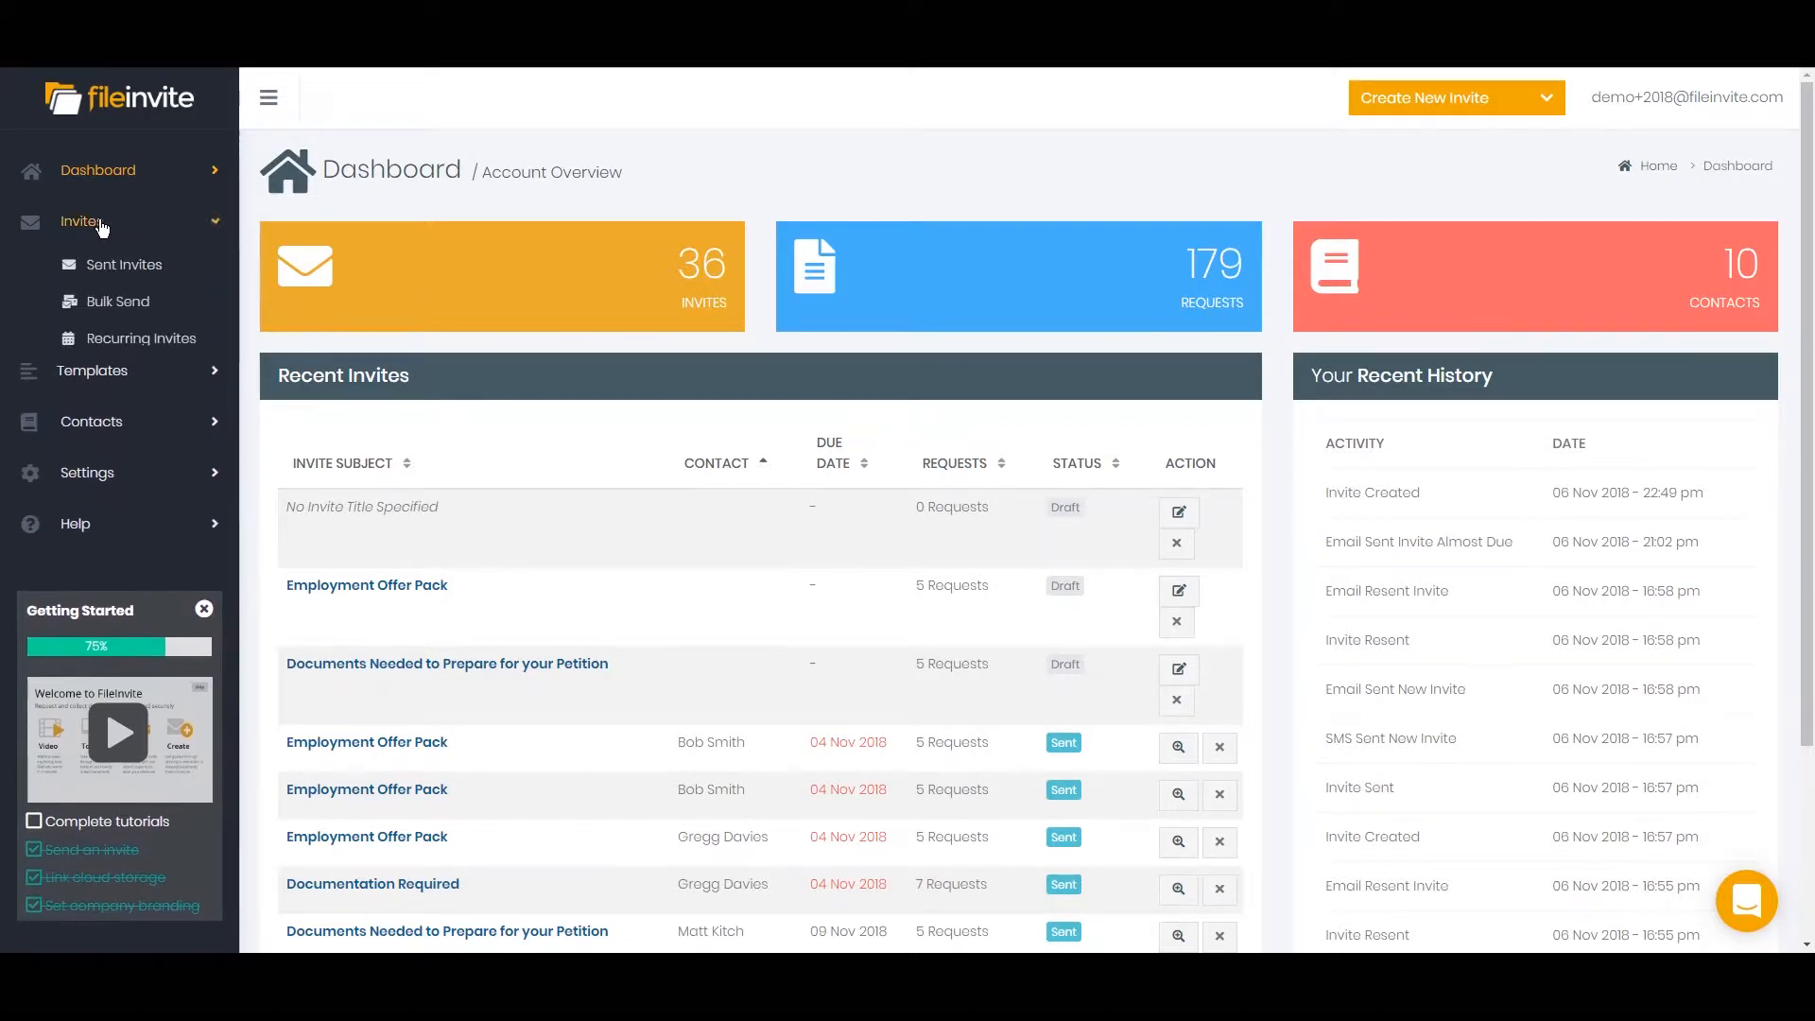
pyautogui.click(104, 305)
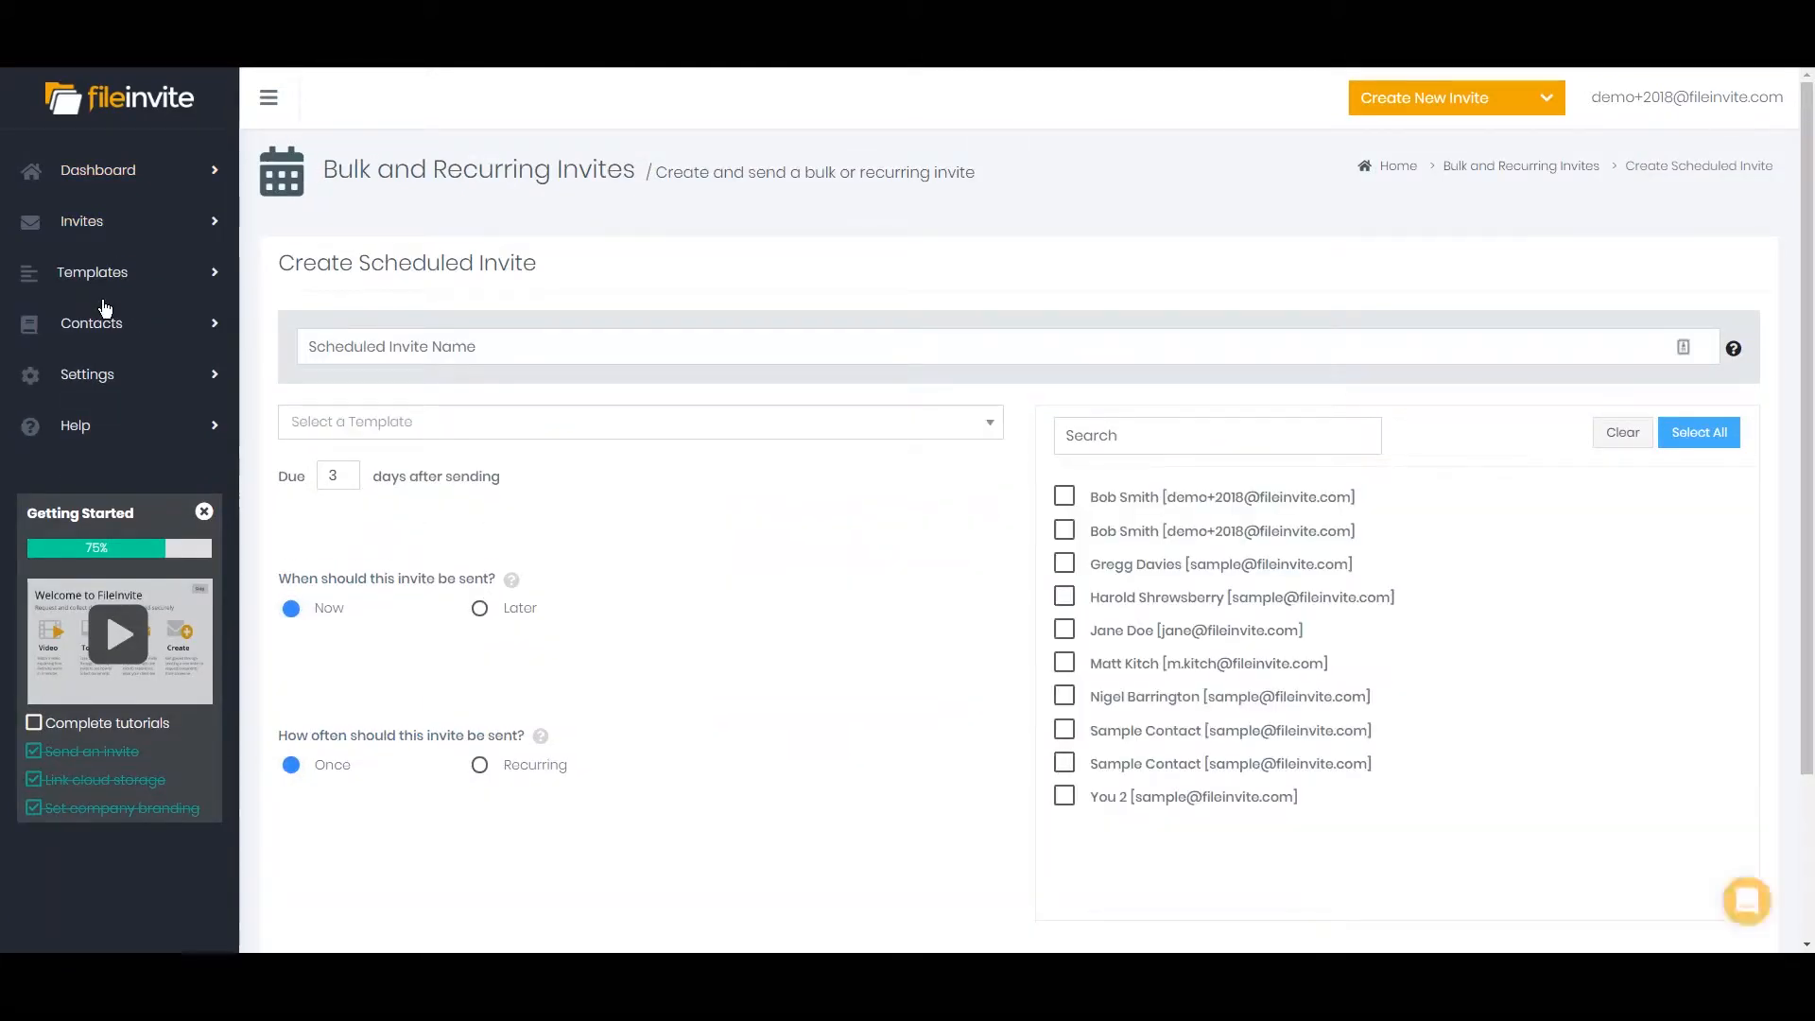
pyautogui.click(386, 346)
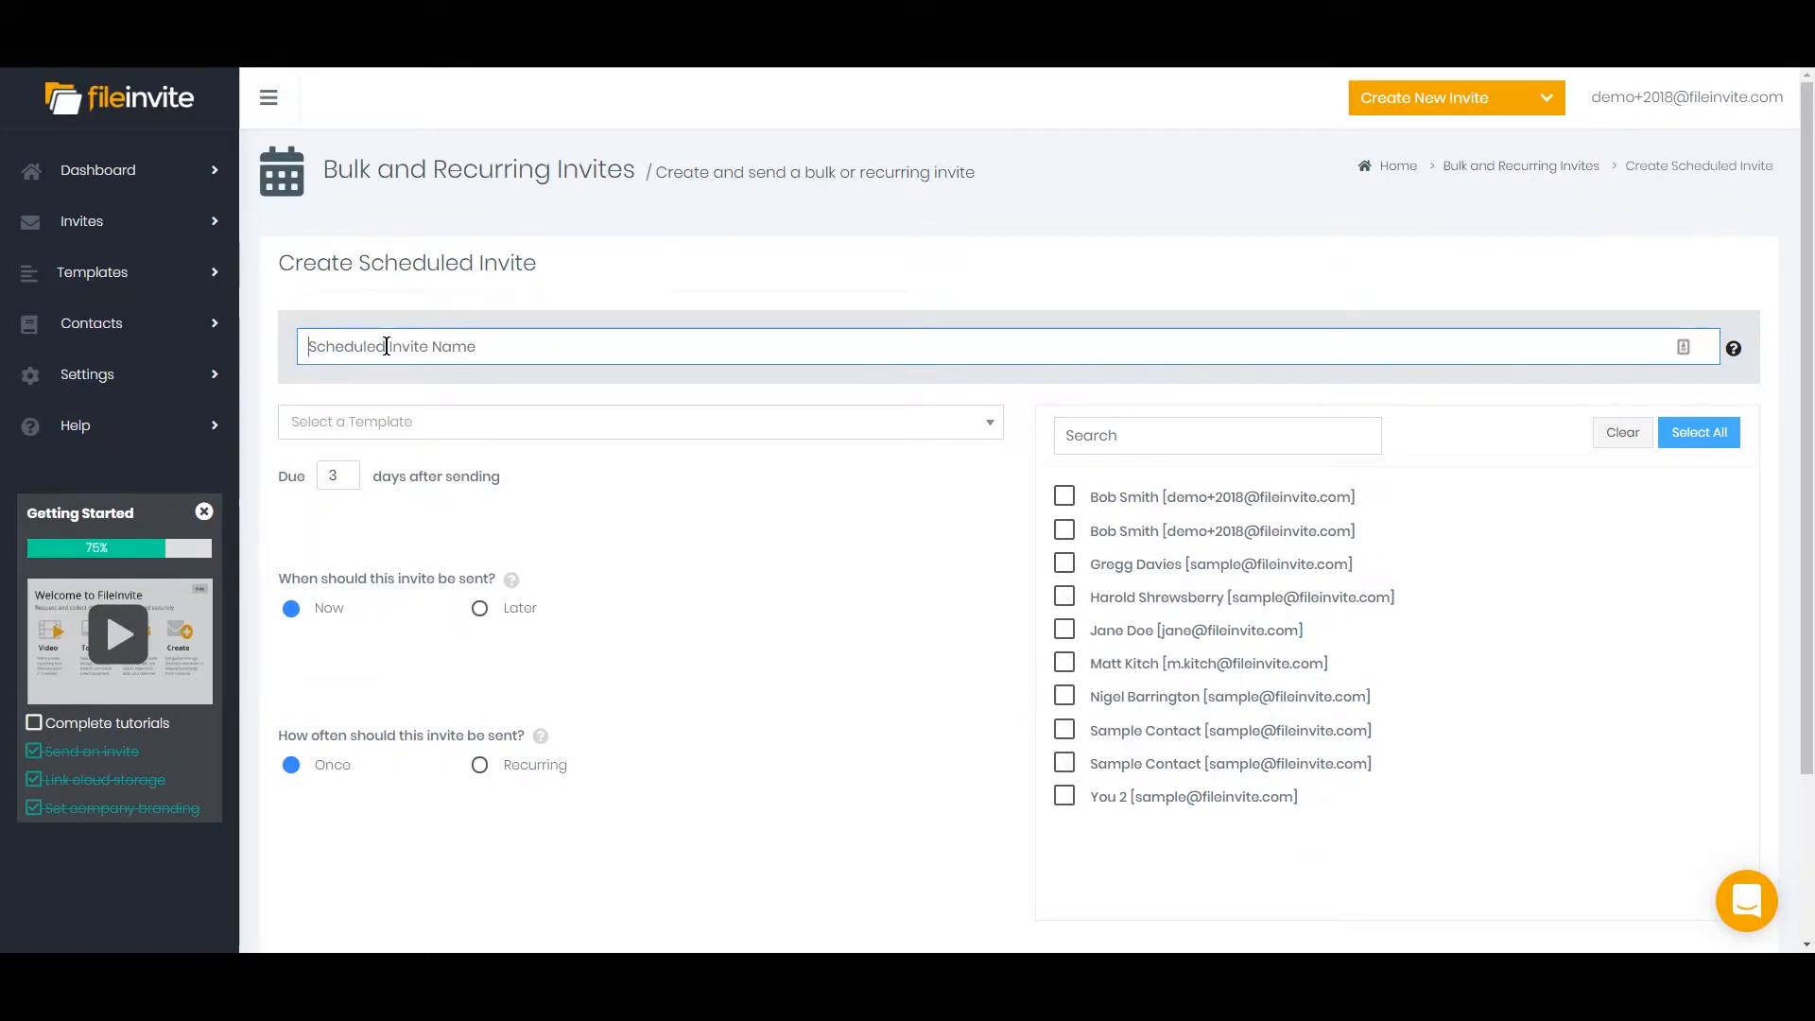
pyautogui.write('August Personal Statement &')
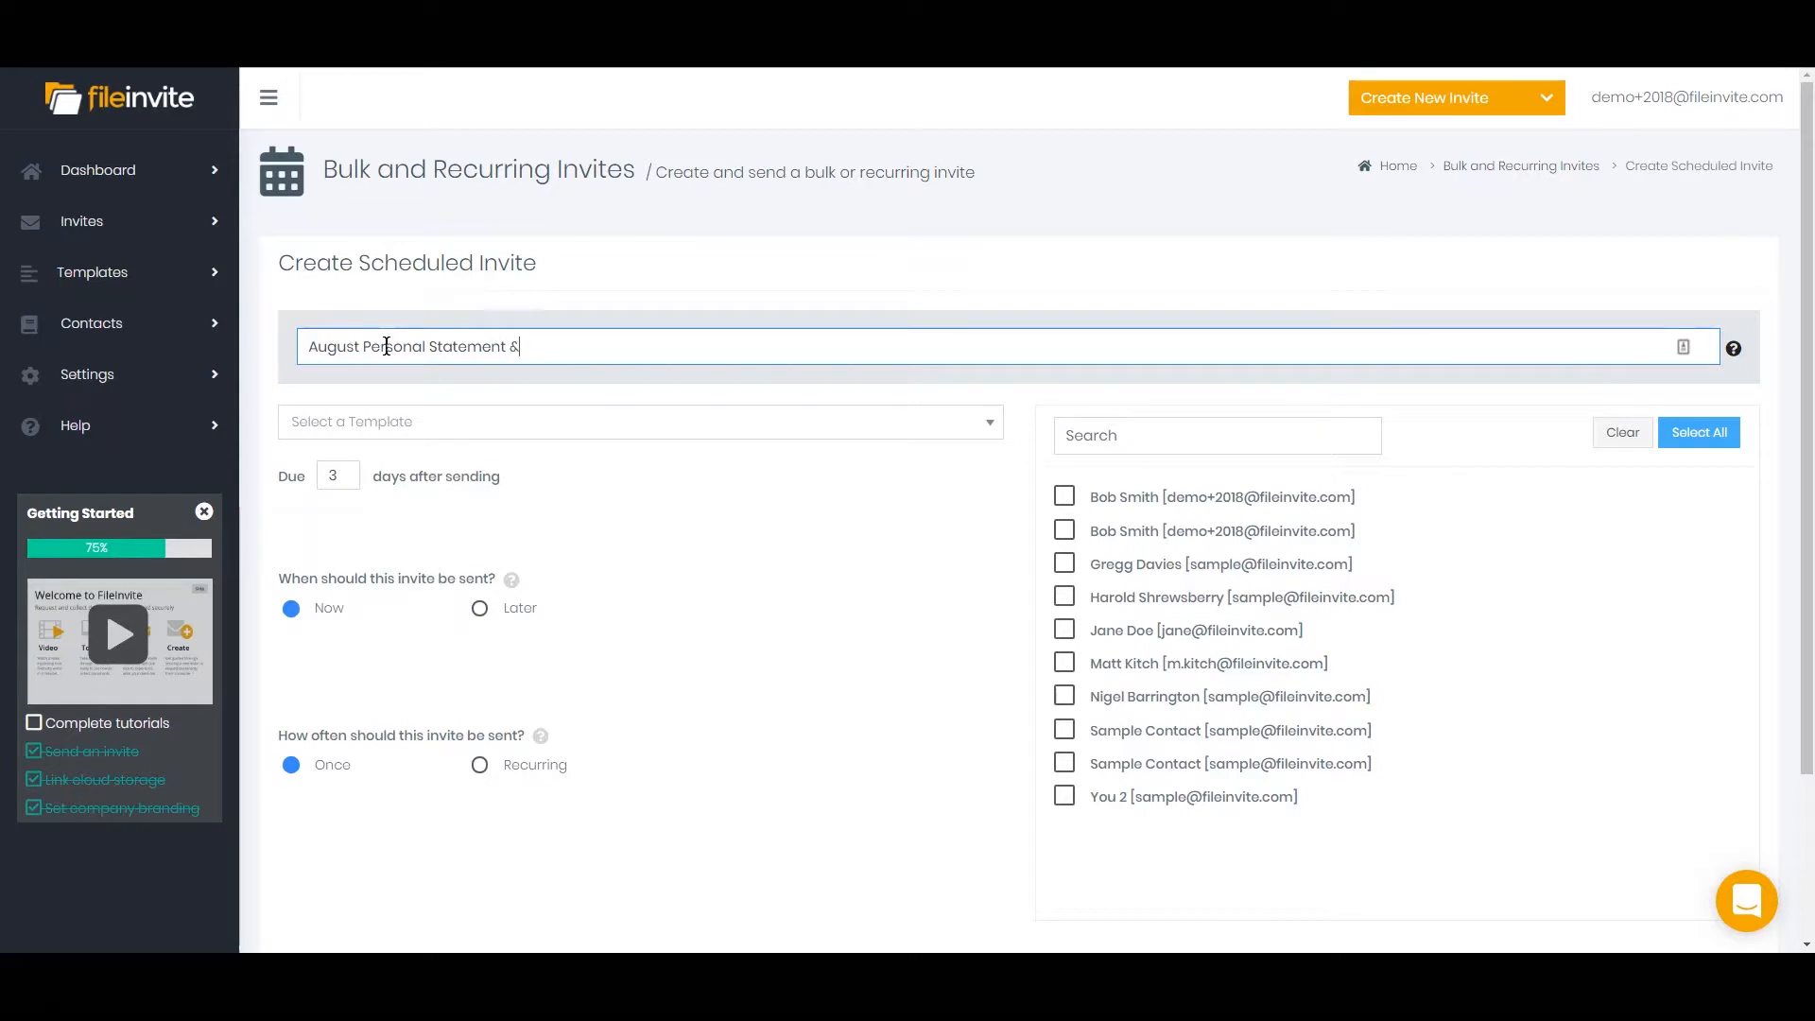
pyautogui.write(' Income Details')
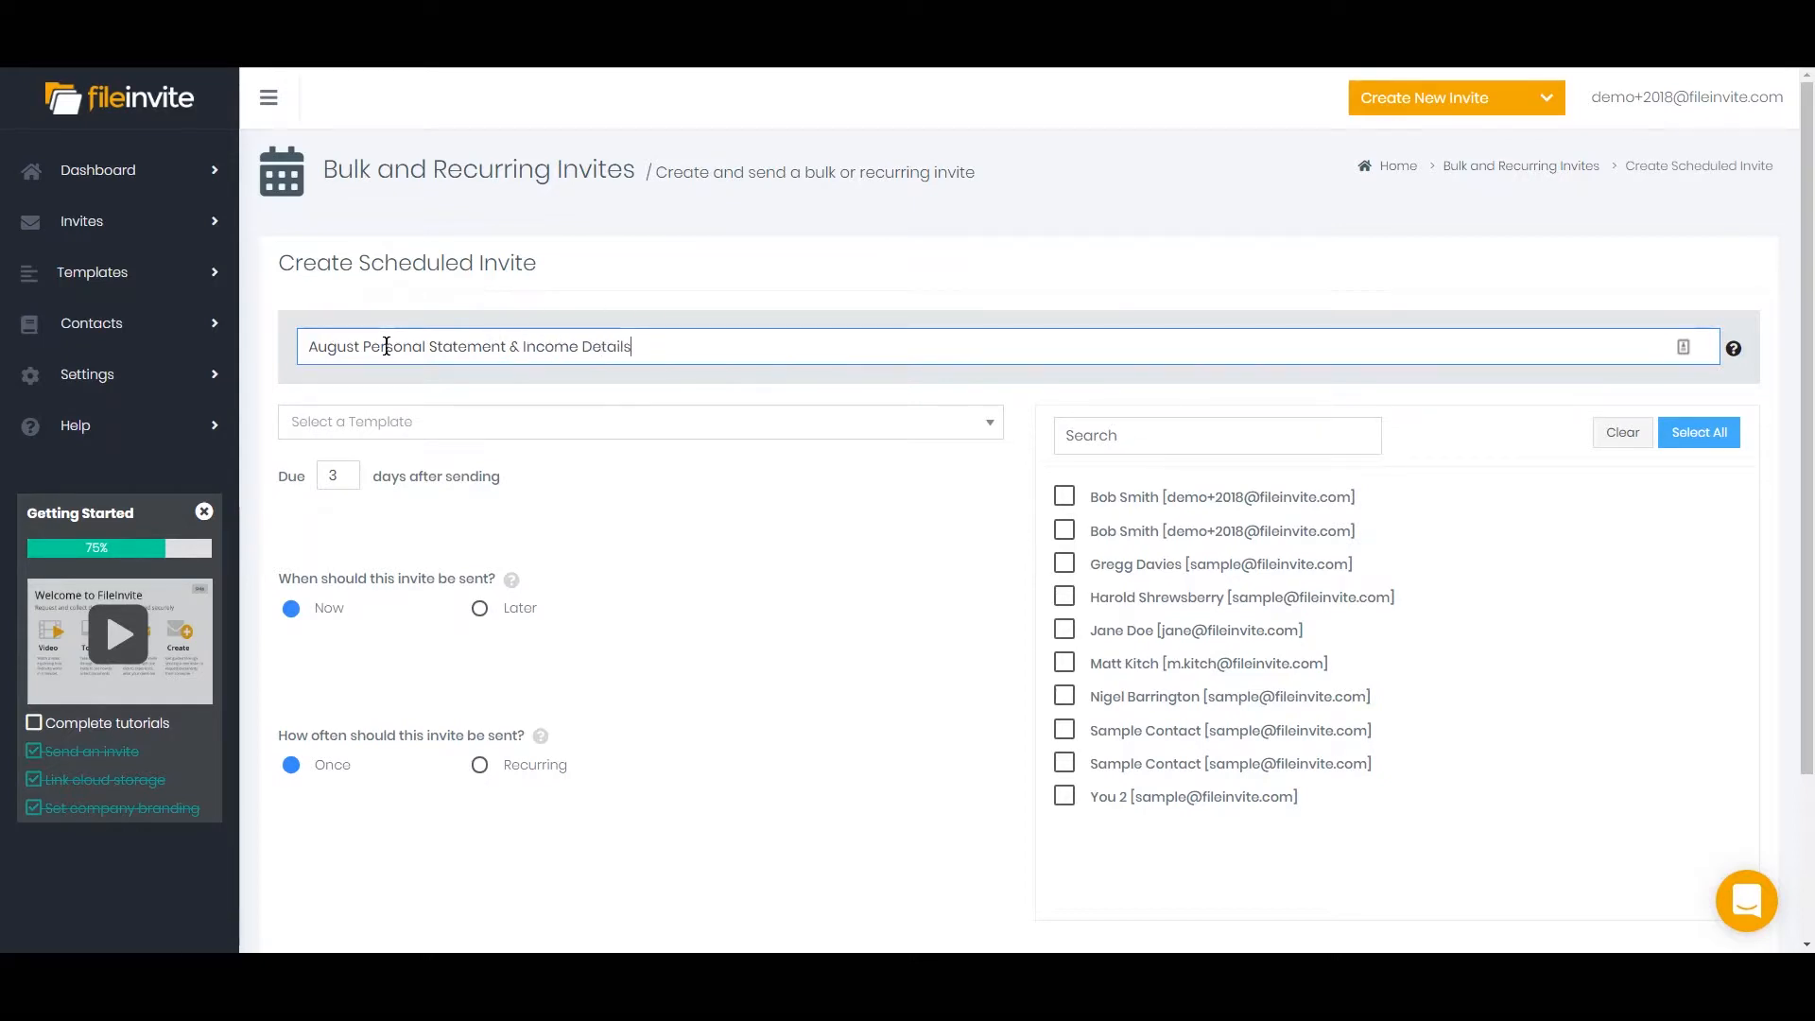
# Apply the Income Documents template to the scheduled invite and review its message text to the end.
pyautogui.click(413, 431)
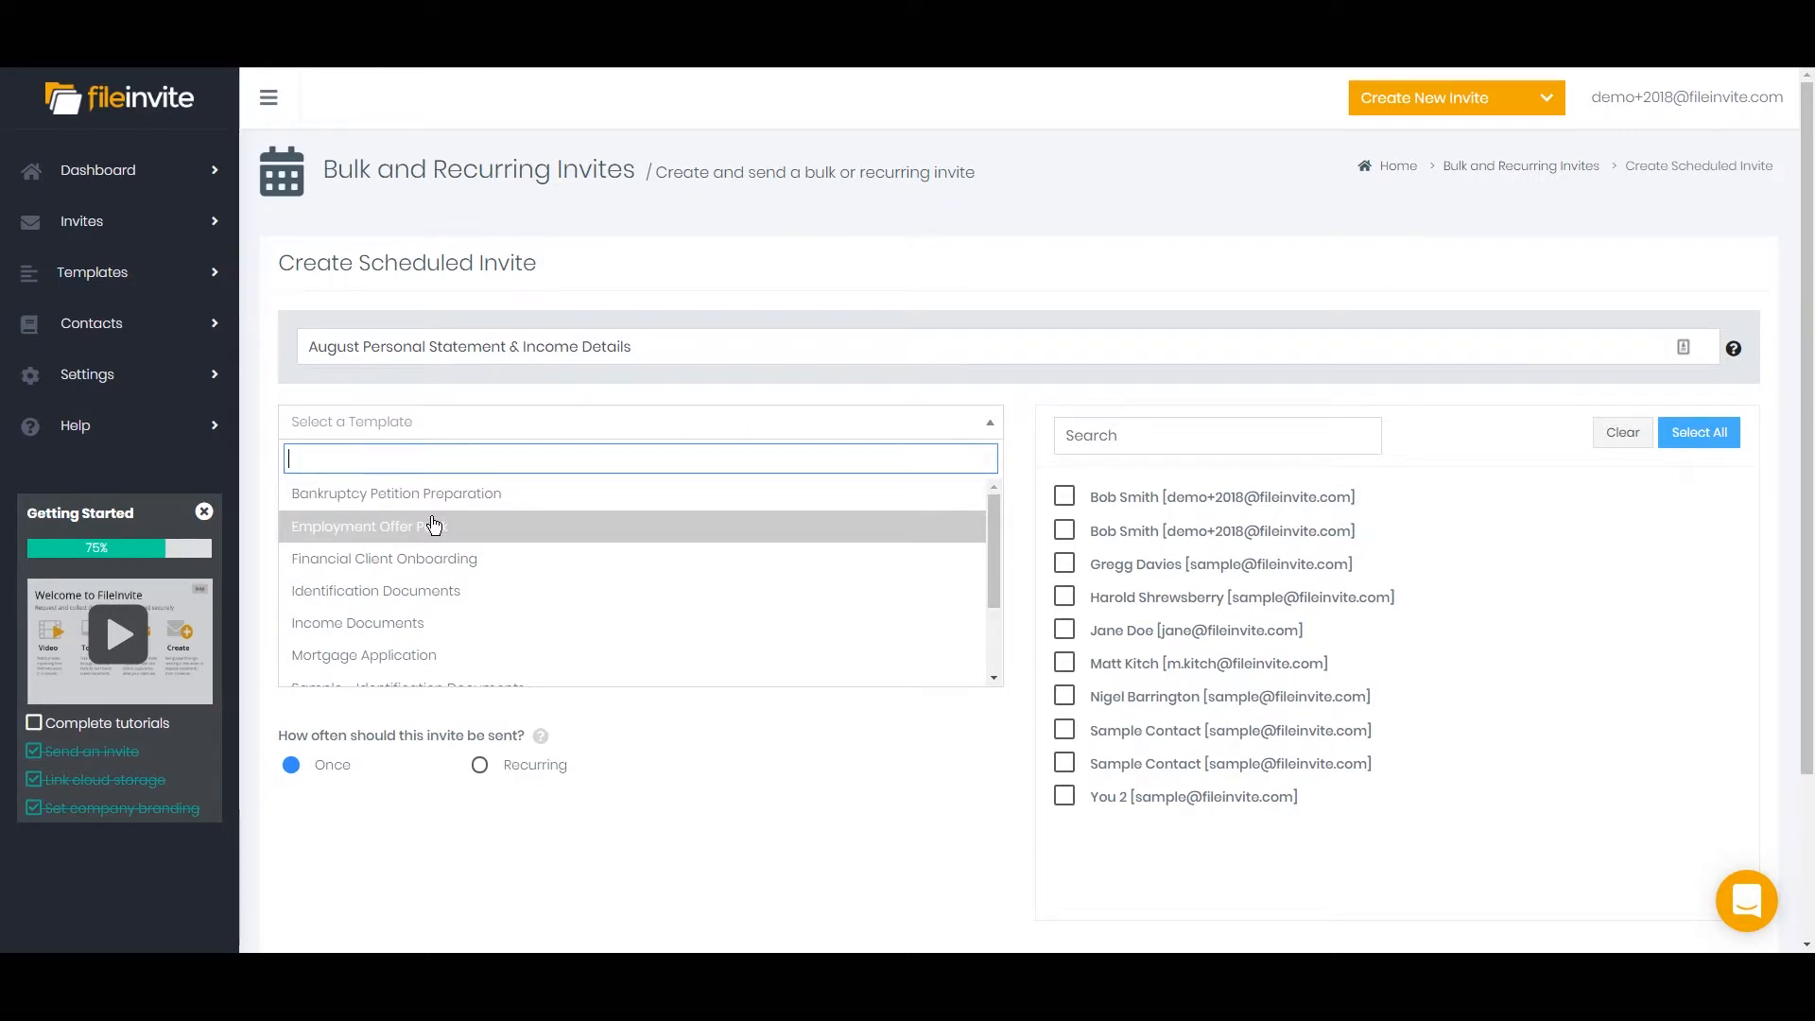
pyautogui.click(384, 623)
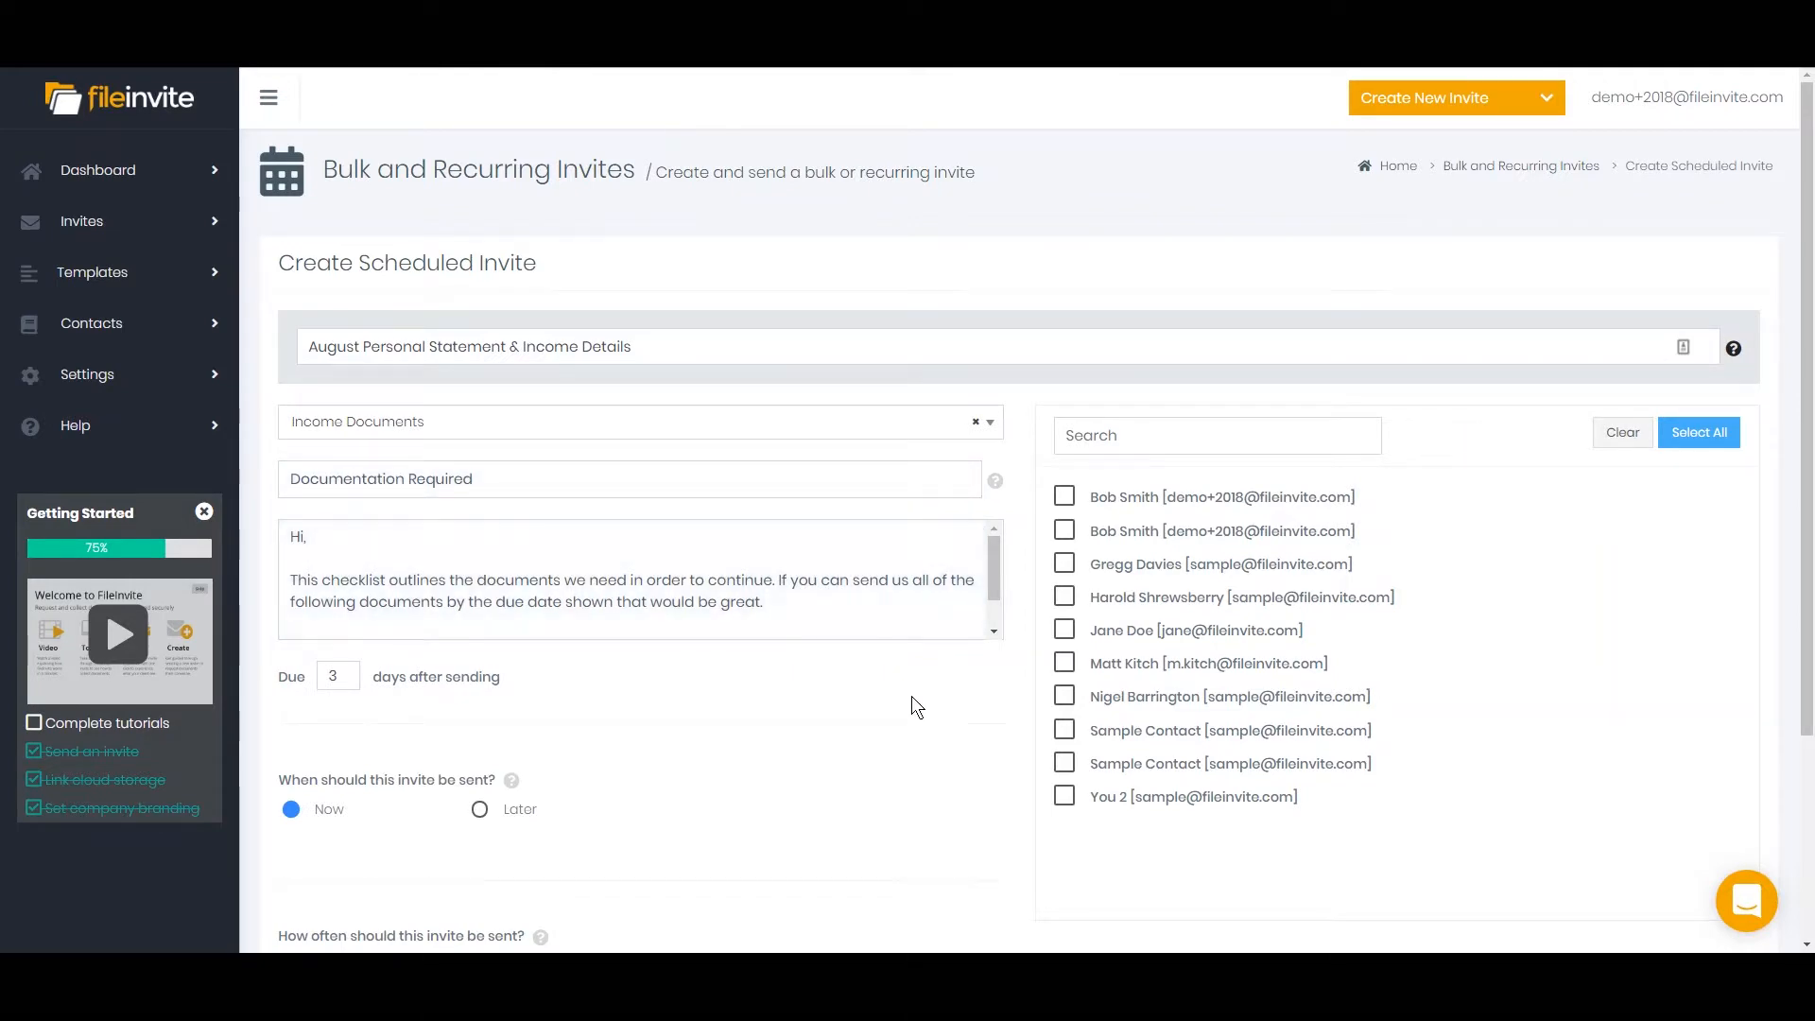
pyautogui.click(790, 599)
pyautogui.scroll(-1, 358, 564)
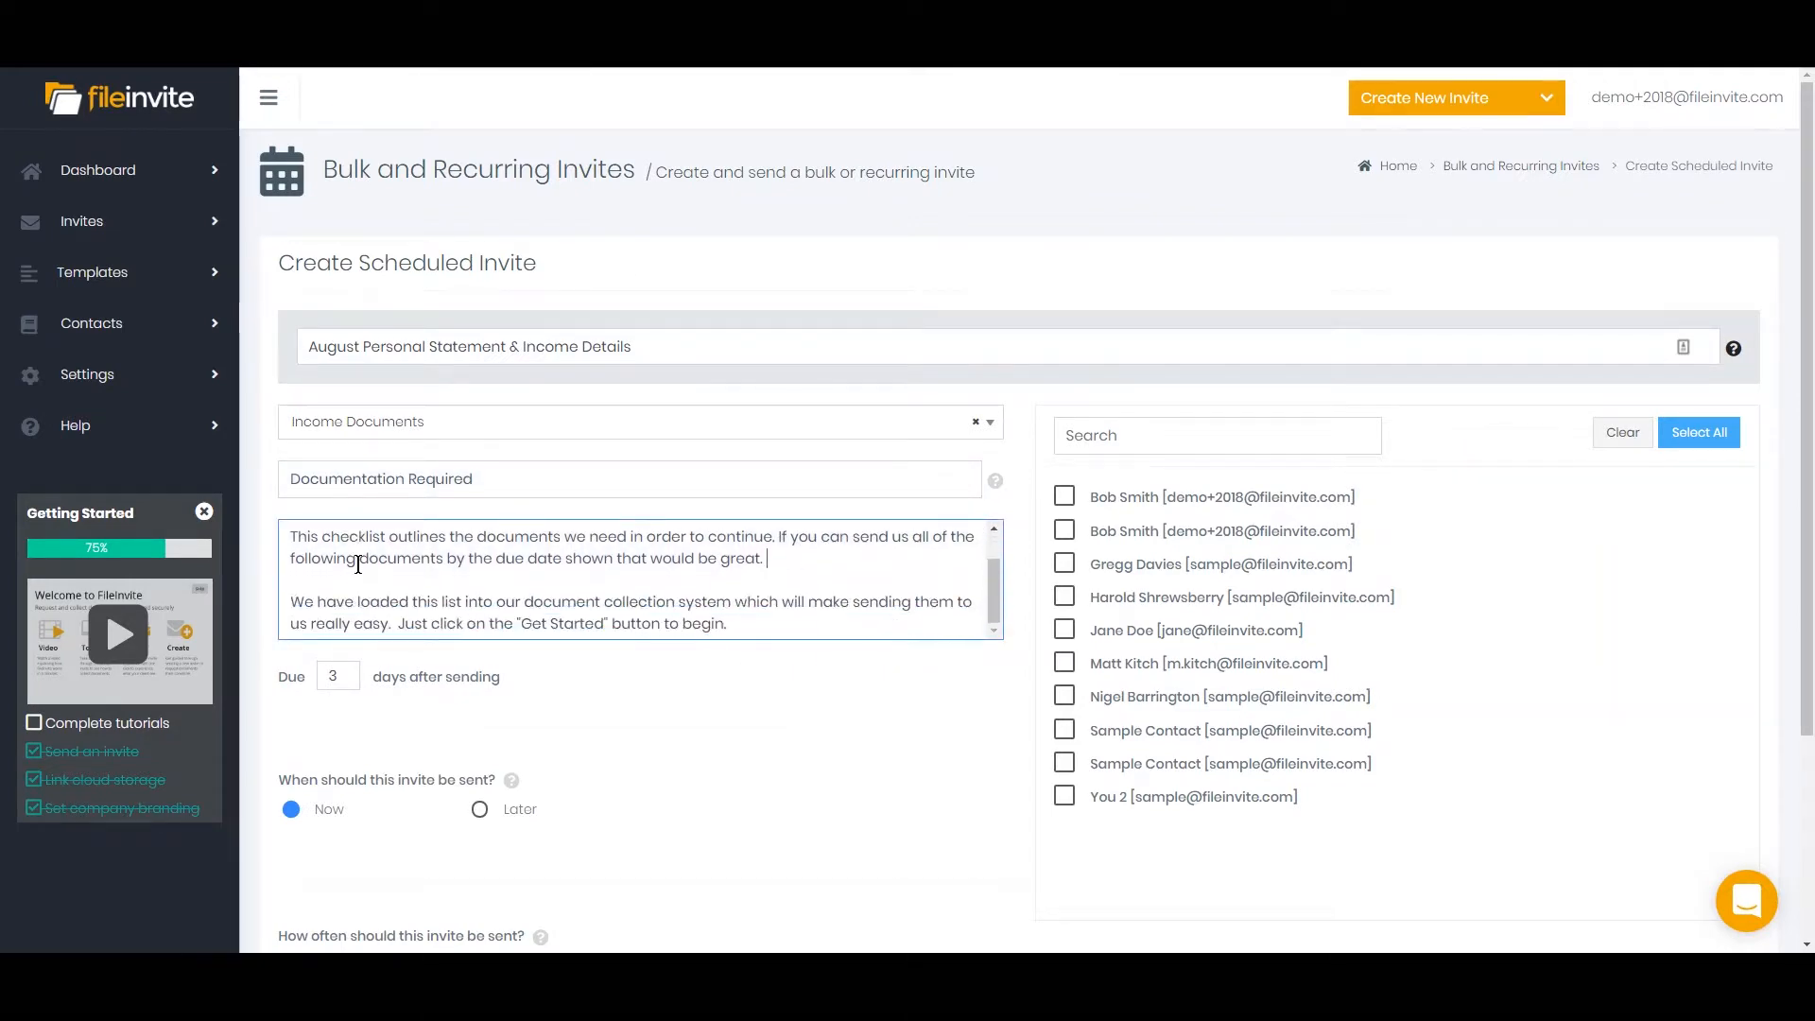
pyautogui.scroll(-1, 567, 529)
pyautogui.click(787, 483)
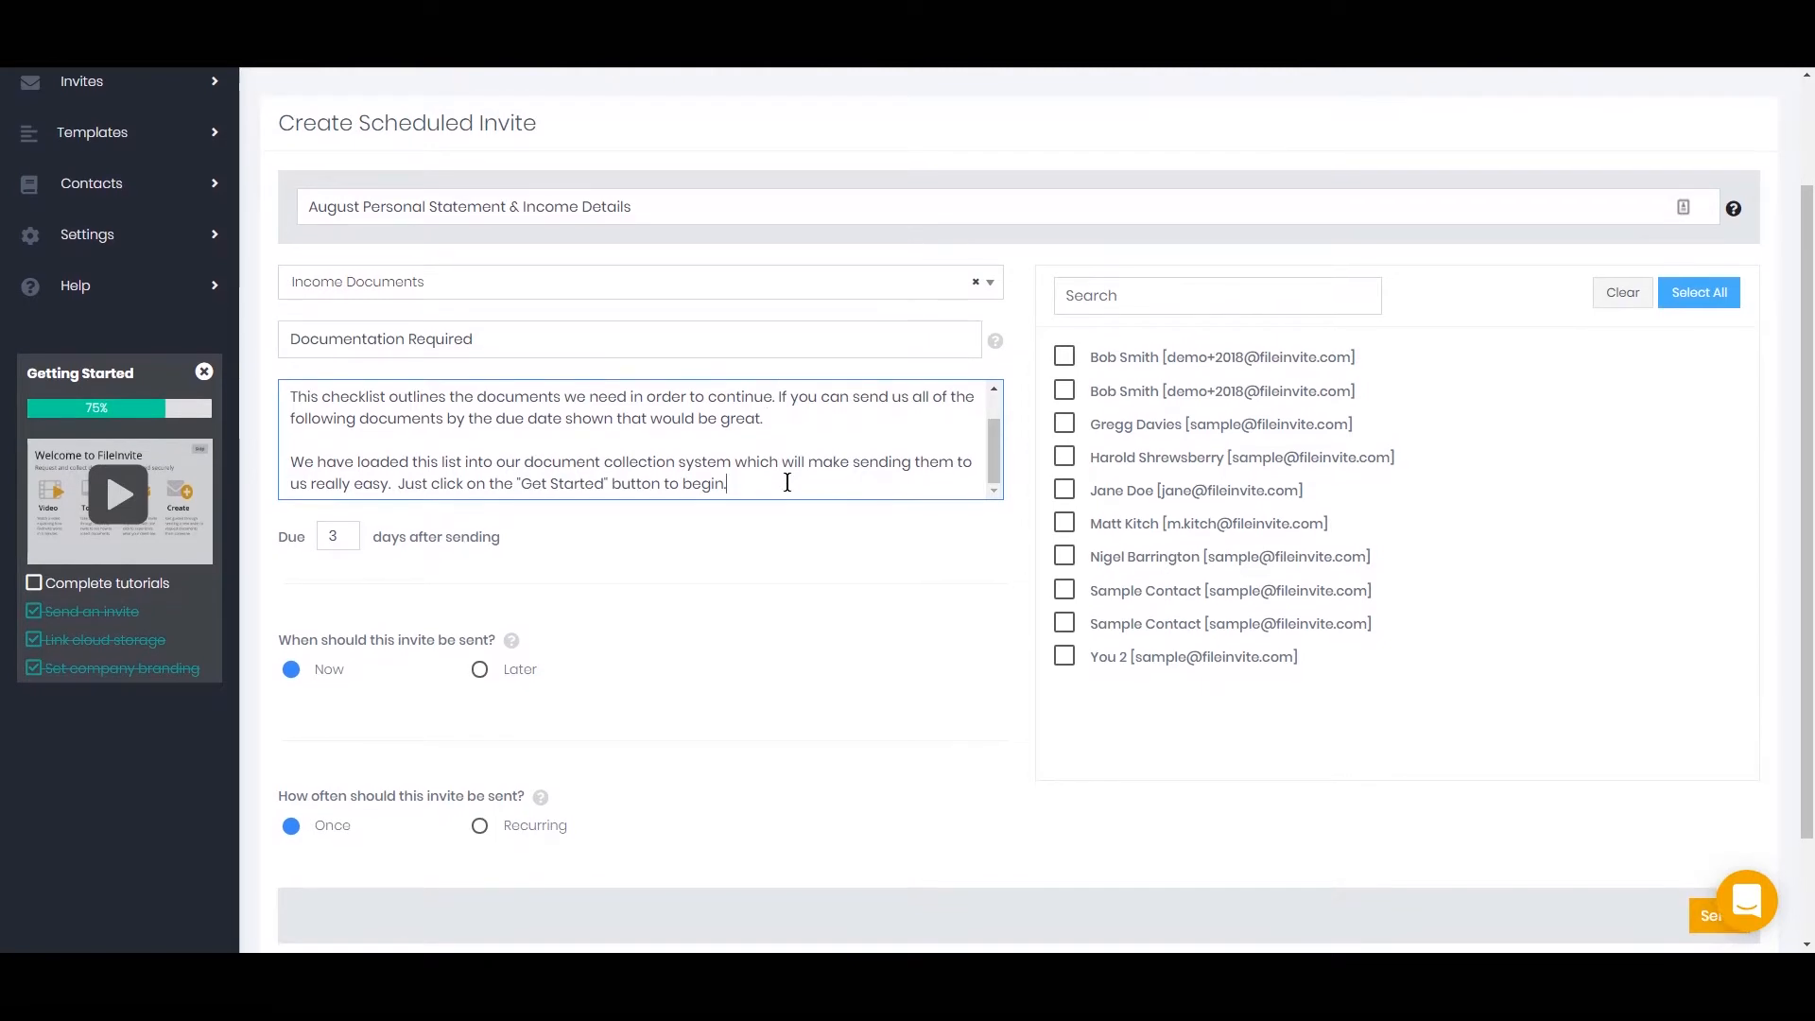
# Set the invite to be due 7 days after sending.
pyautogui.click(351, 537)
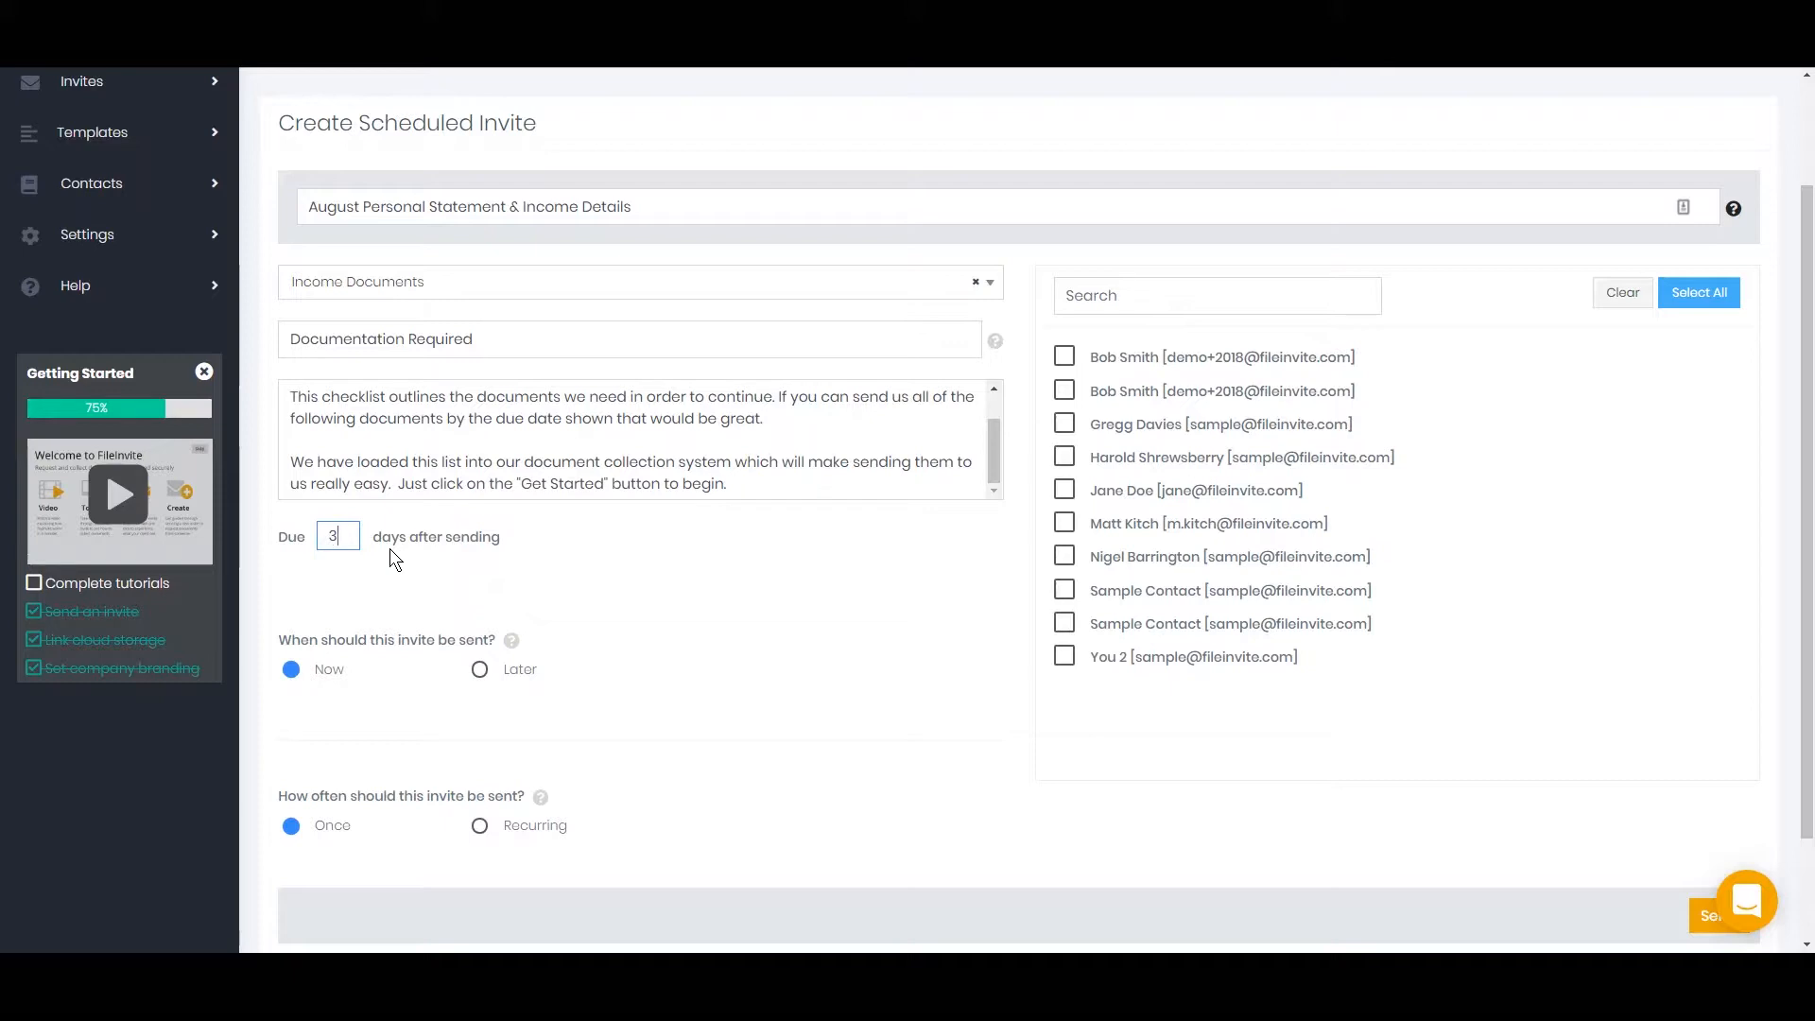
pyautogui.press('BackSpace')
pyautogui.write('14')
pyautogui.press('BackSpace')
pyautogui.press('BackSpace')
pyautogui.write('7')
pyautogui.click(592, 567)
# Choose to send the invite later, with a send date of 2018-11-13.
pyautogui.click(479, 669)
pyautogui.click(773, 662)
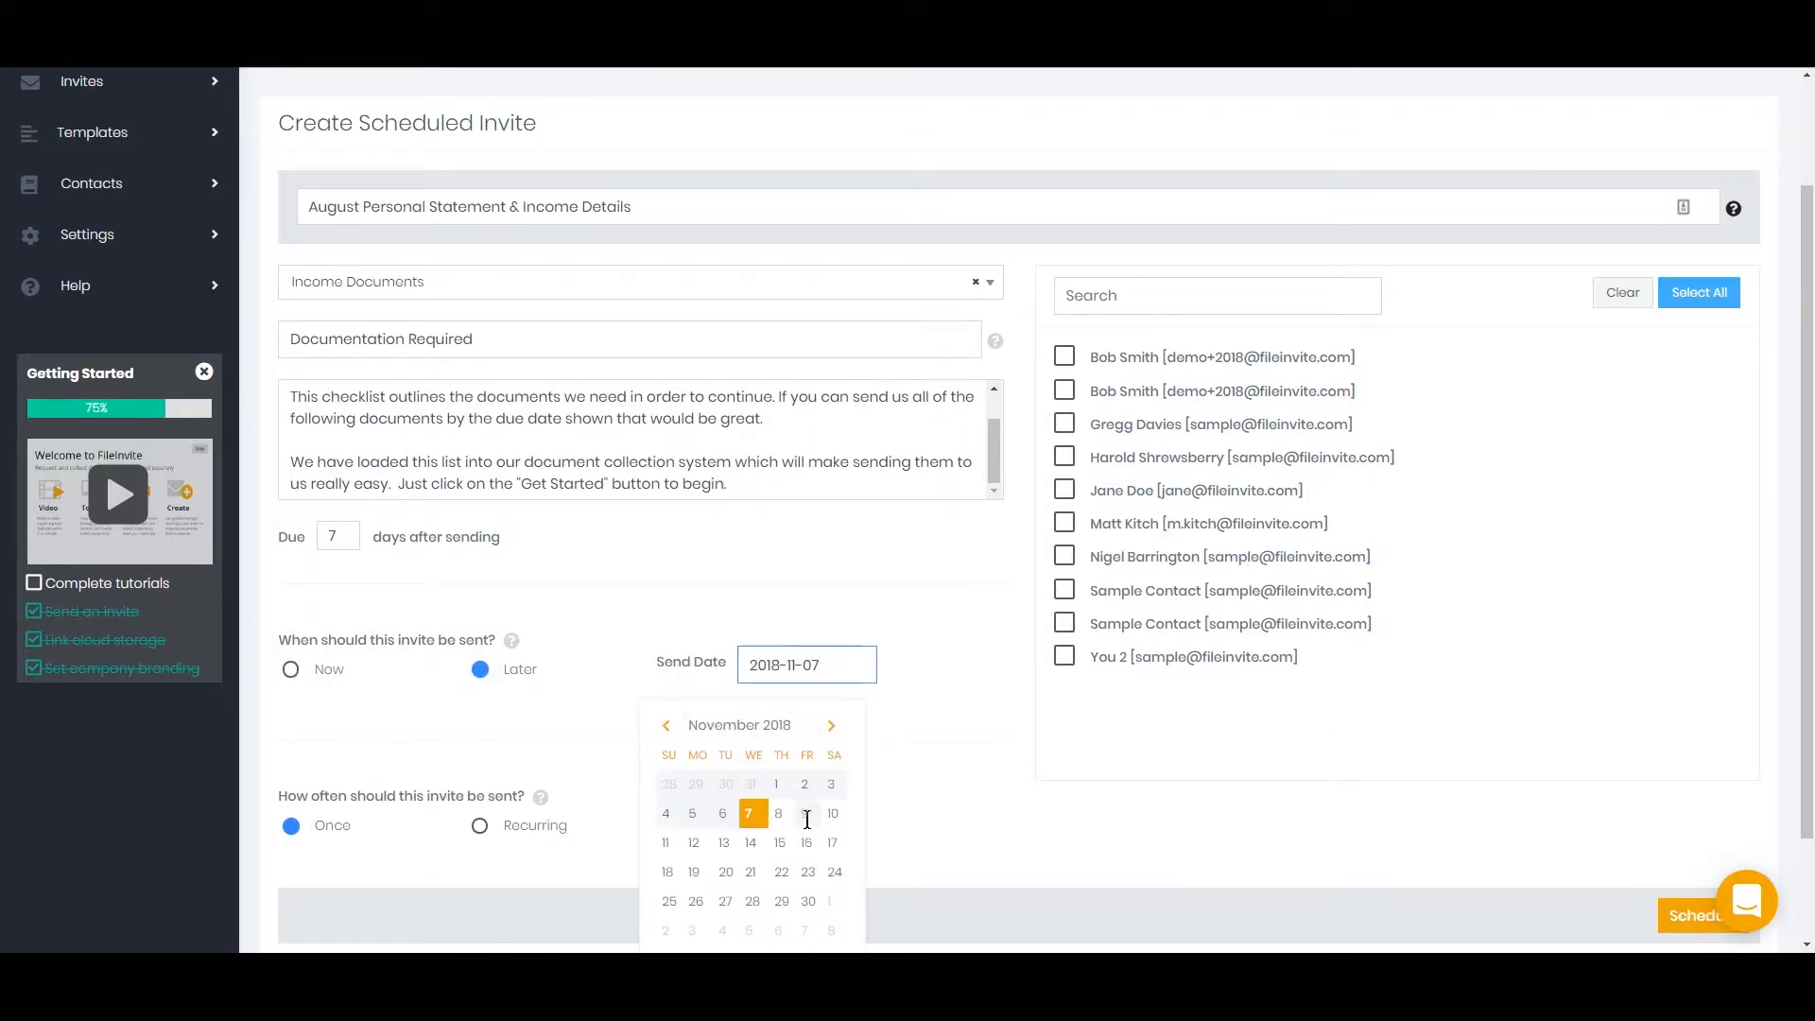
pyautogui.click(726, 843)
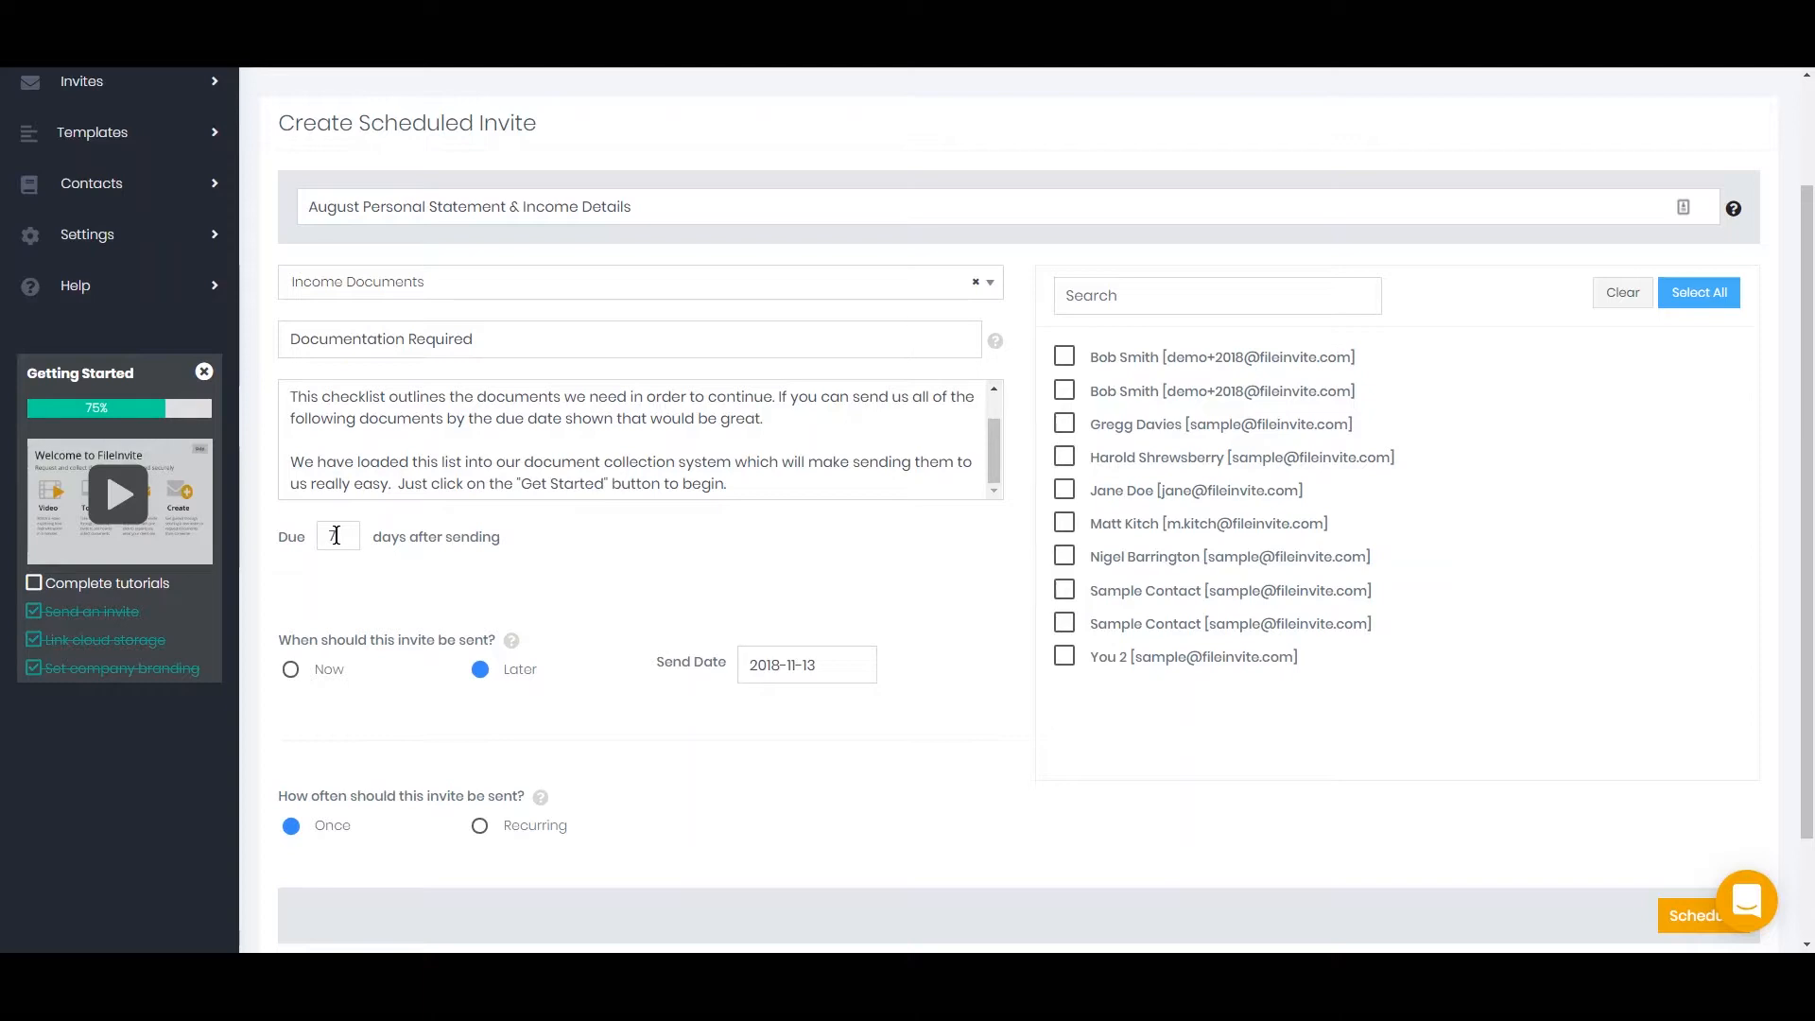
pyautogui.click(839, 666)
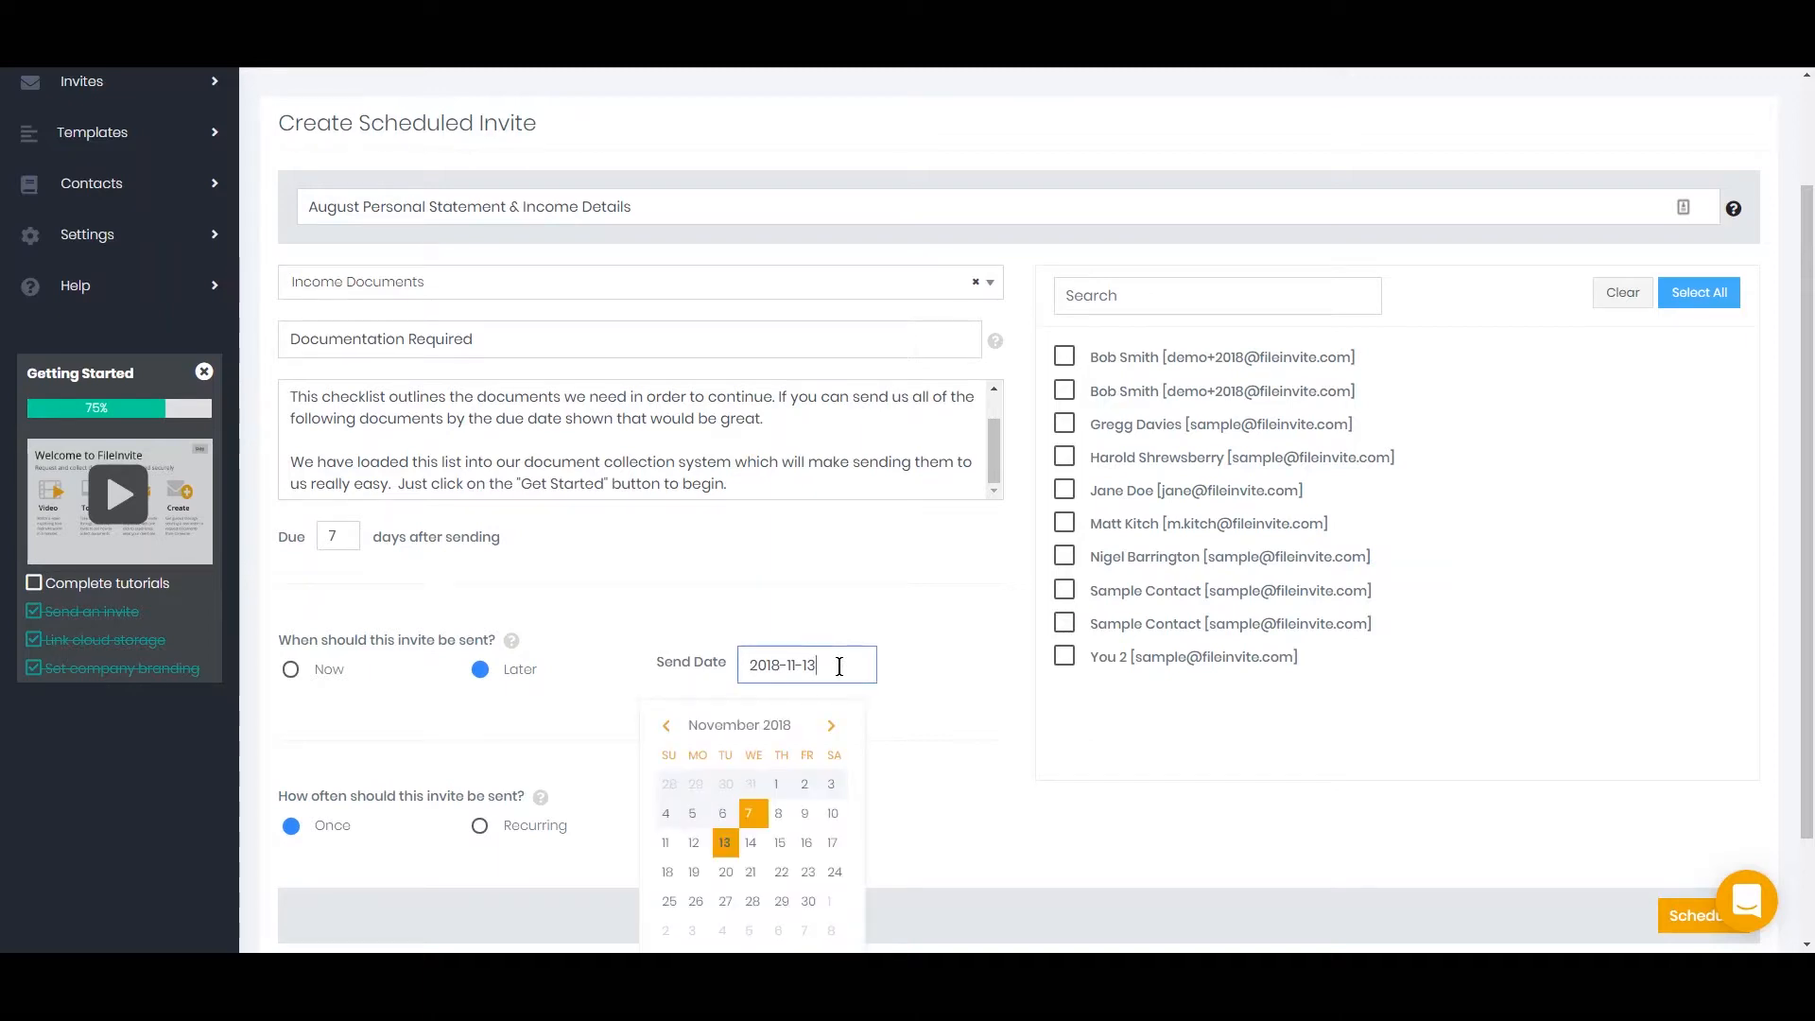
pyautogui.click(727, 844)
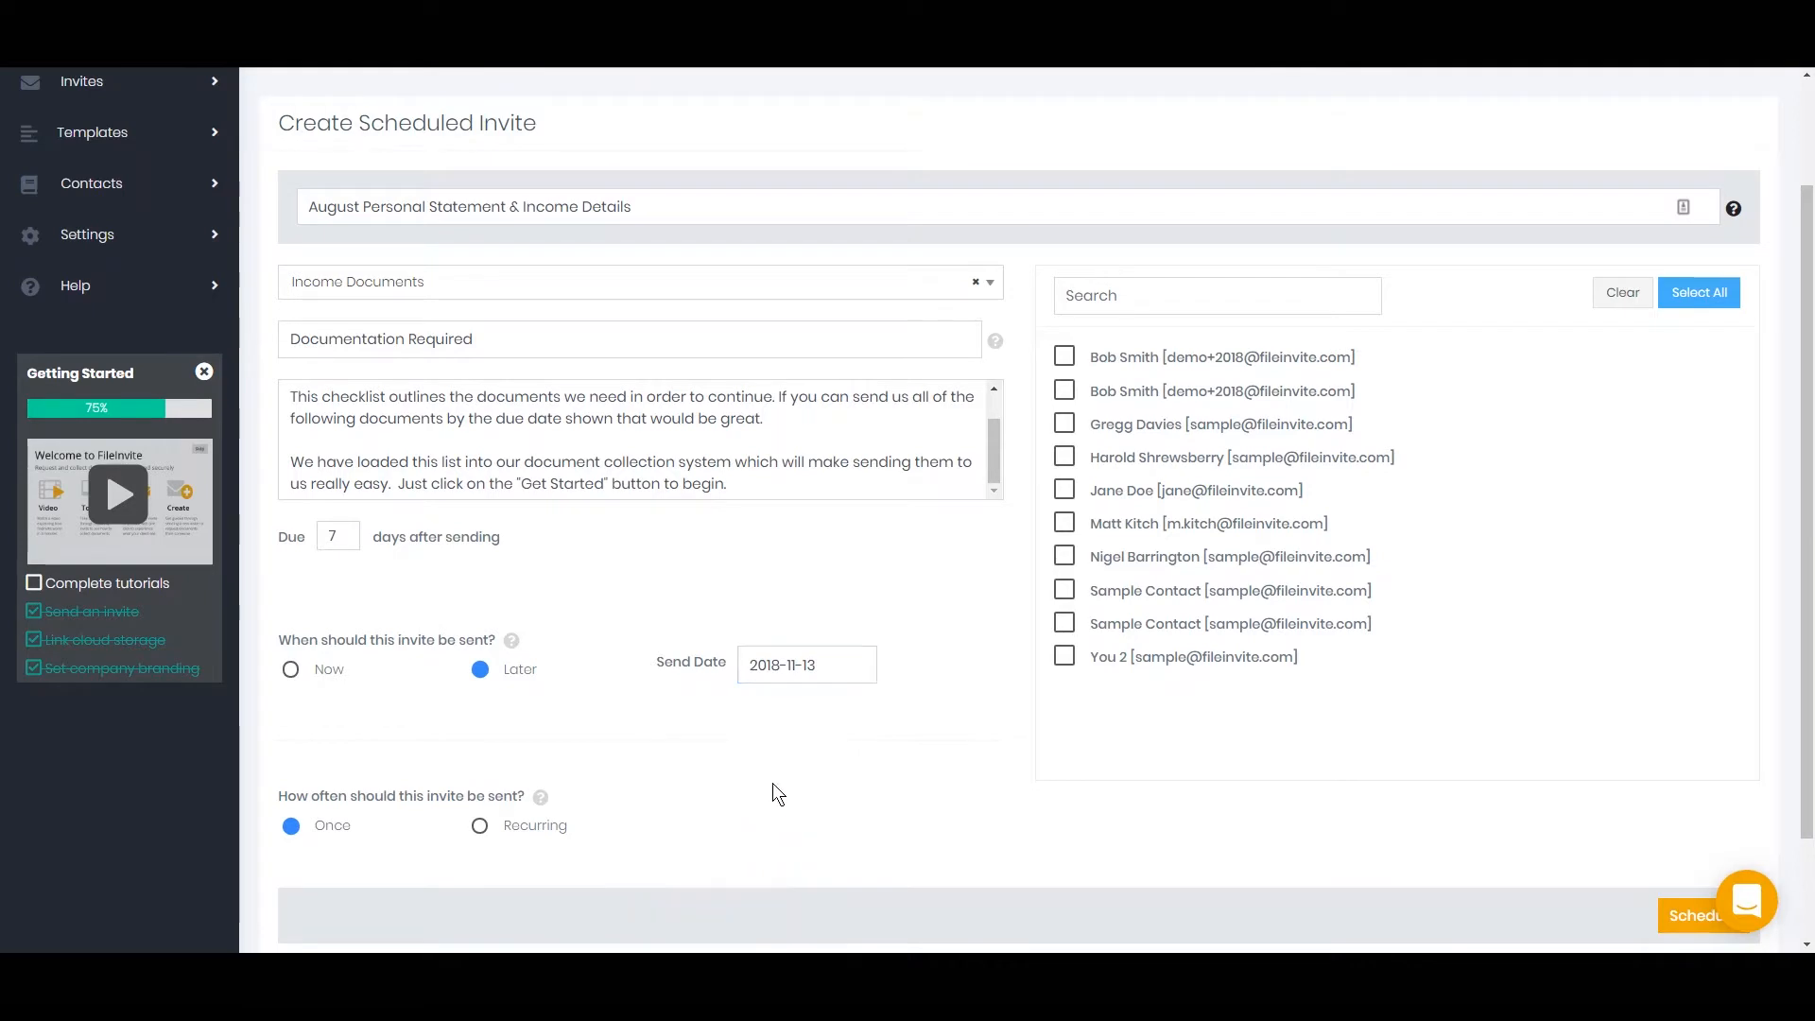
# Make the invite recurring and set it to be sent every 1 week.
pyautogui.scroll(-2, 600, 700)
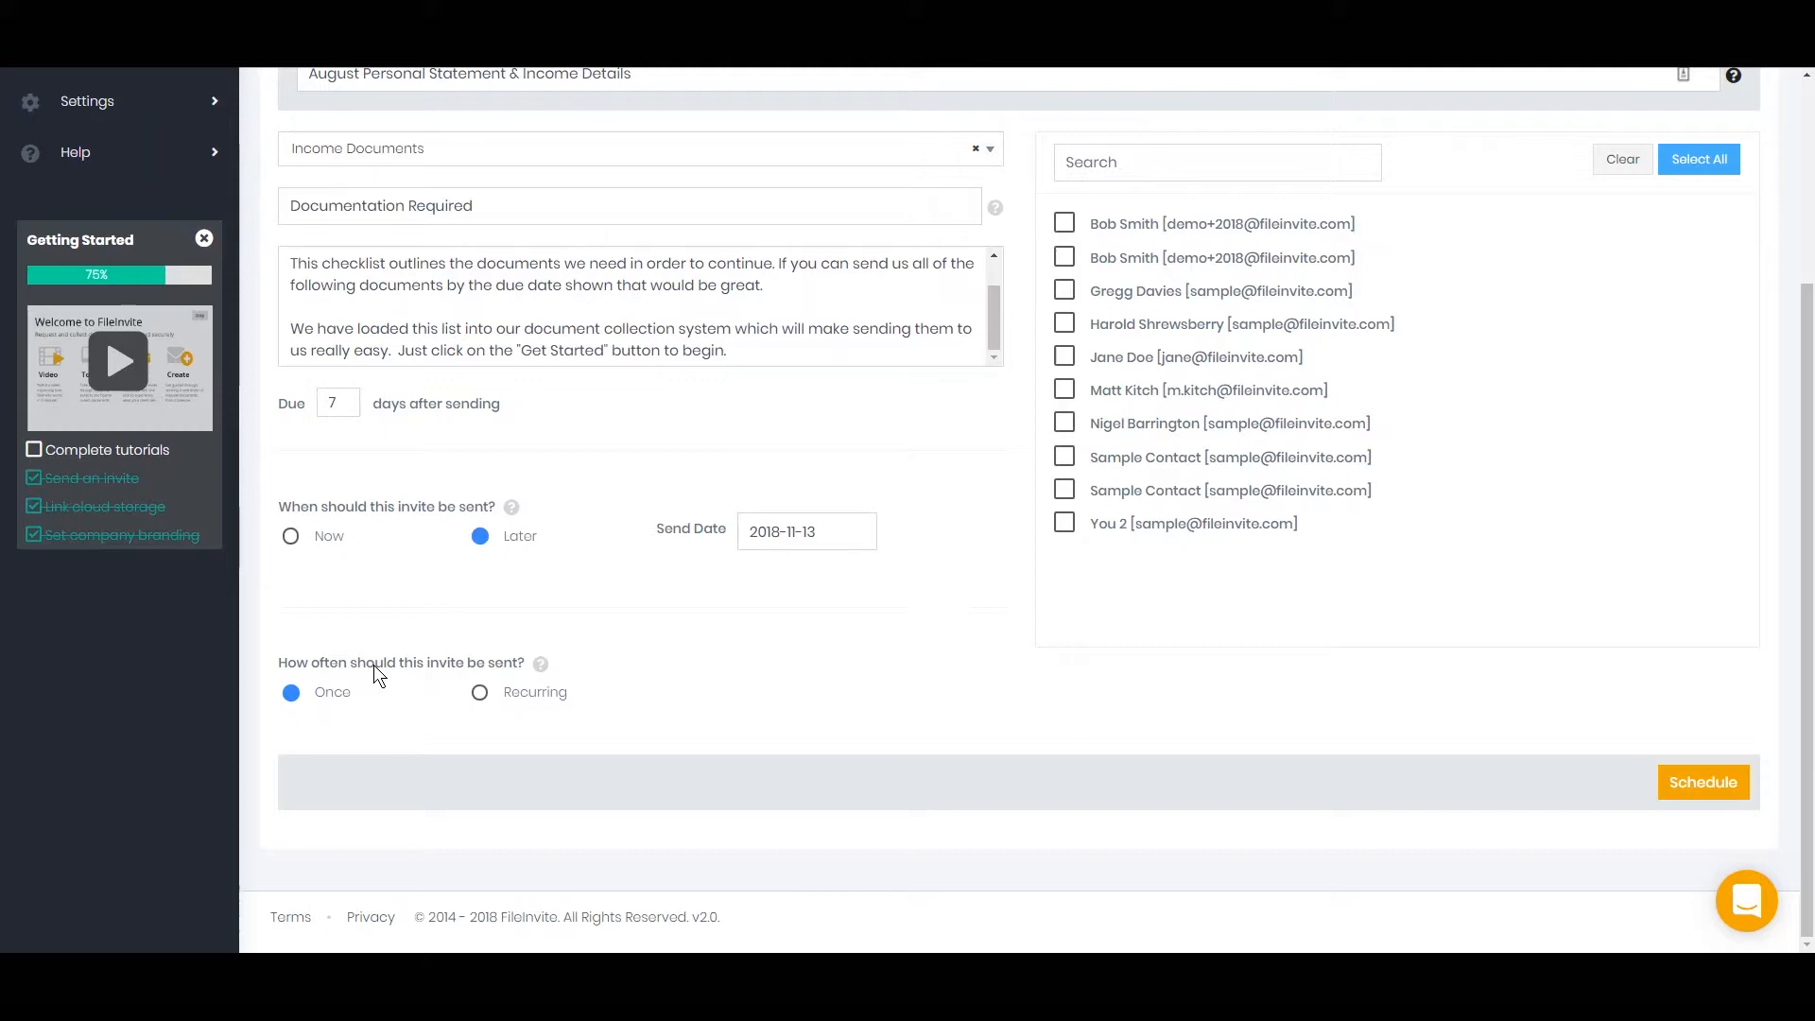
pyautogui.click(479, 694)
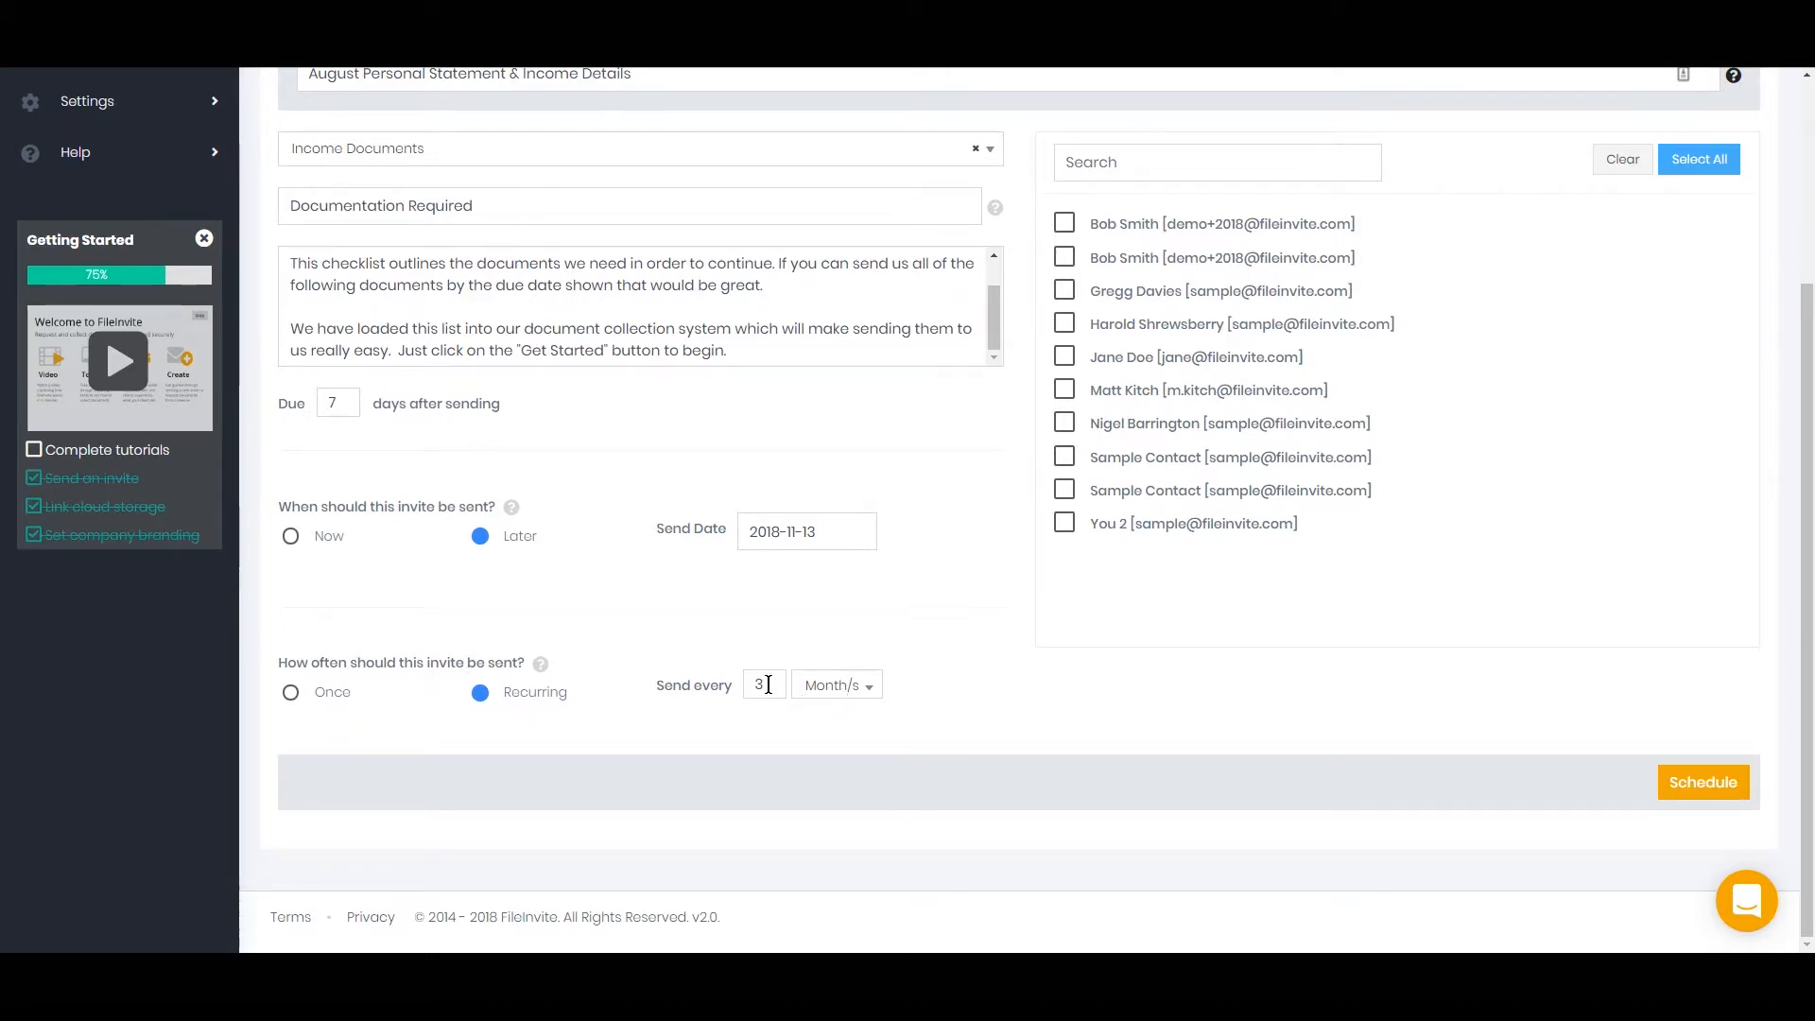
pyautogui.moveTo(768, 684); pyautogui.dragTo(752, 686)
pyautogui.write('1')
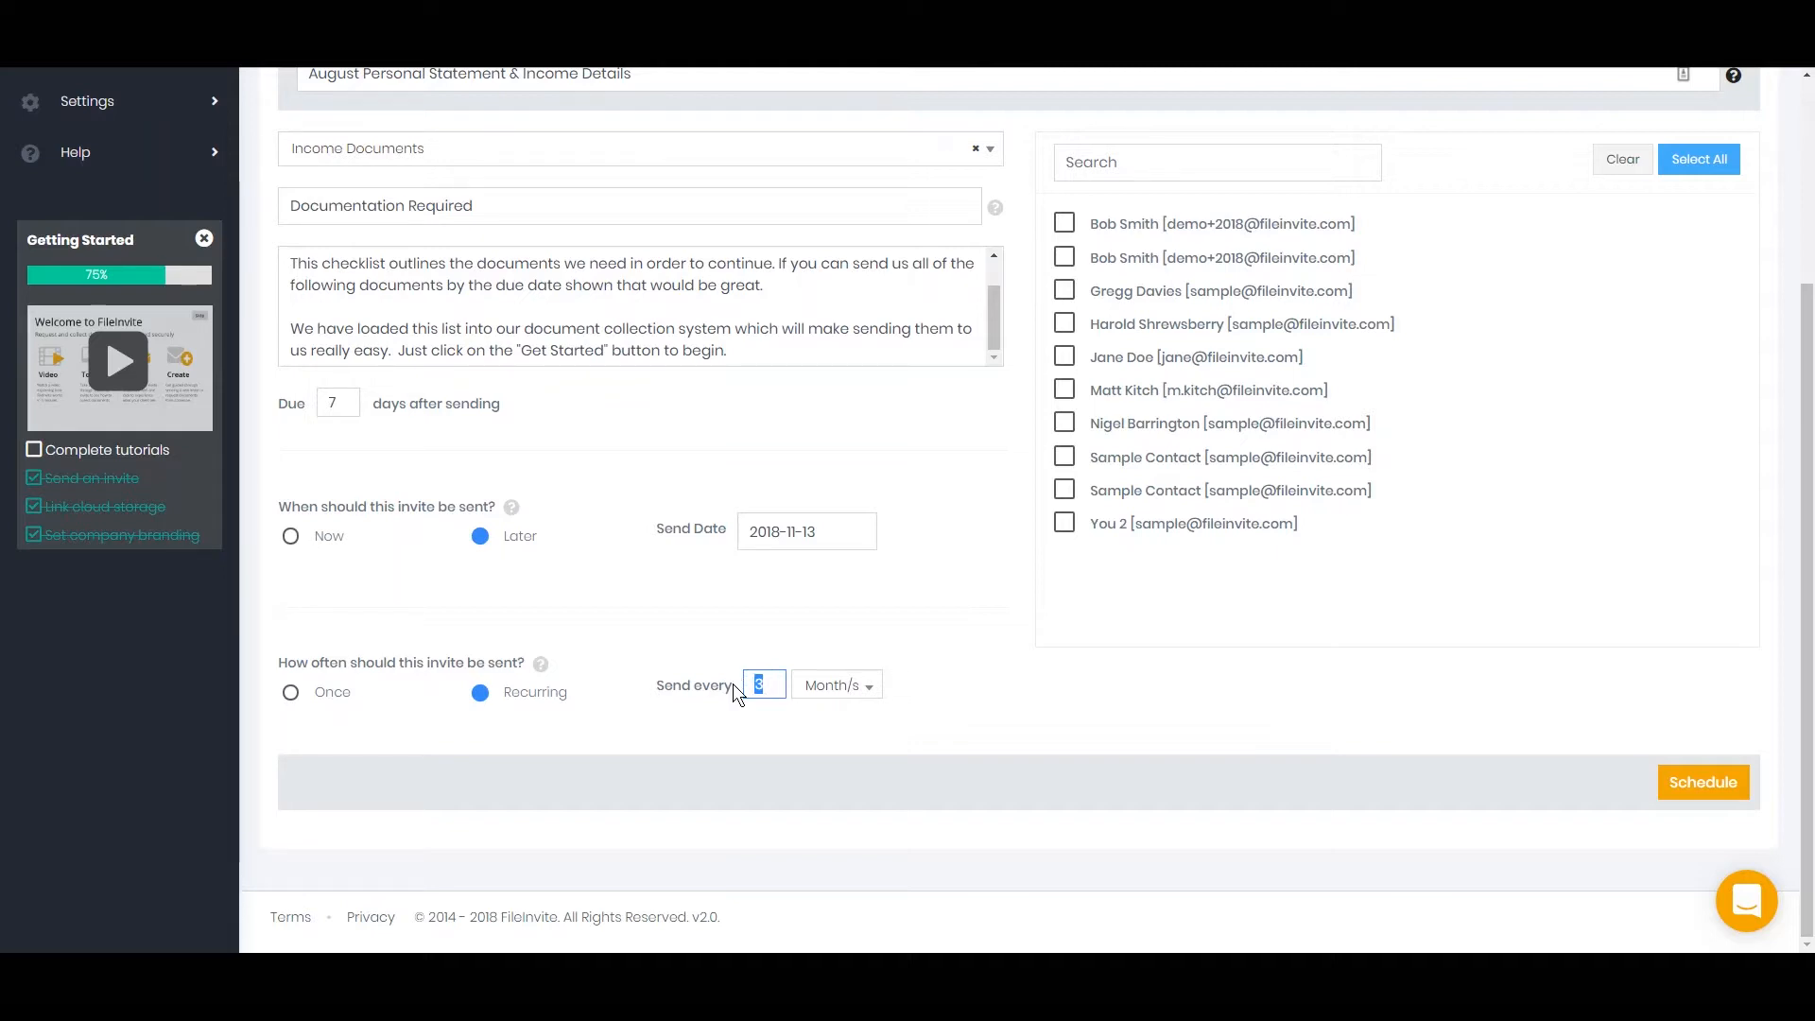
pyautogui.click(837, 685)
pyautogui.click(832, 789)
# Change the invite's send date to Monday, 2018-11-12.
pyautogui.scroll(1, 647, 701)
pyautogui.scroll(1, 646, 703)
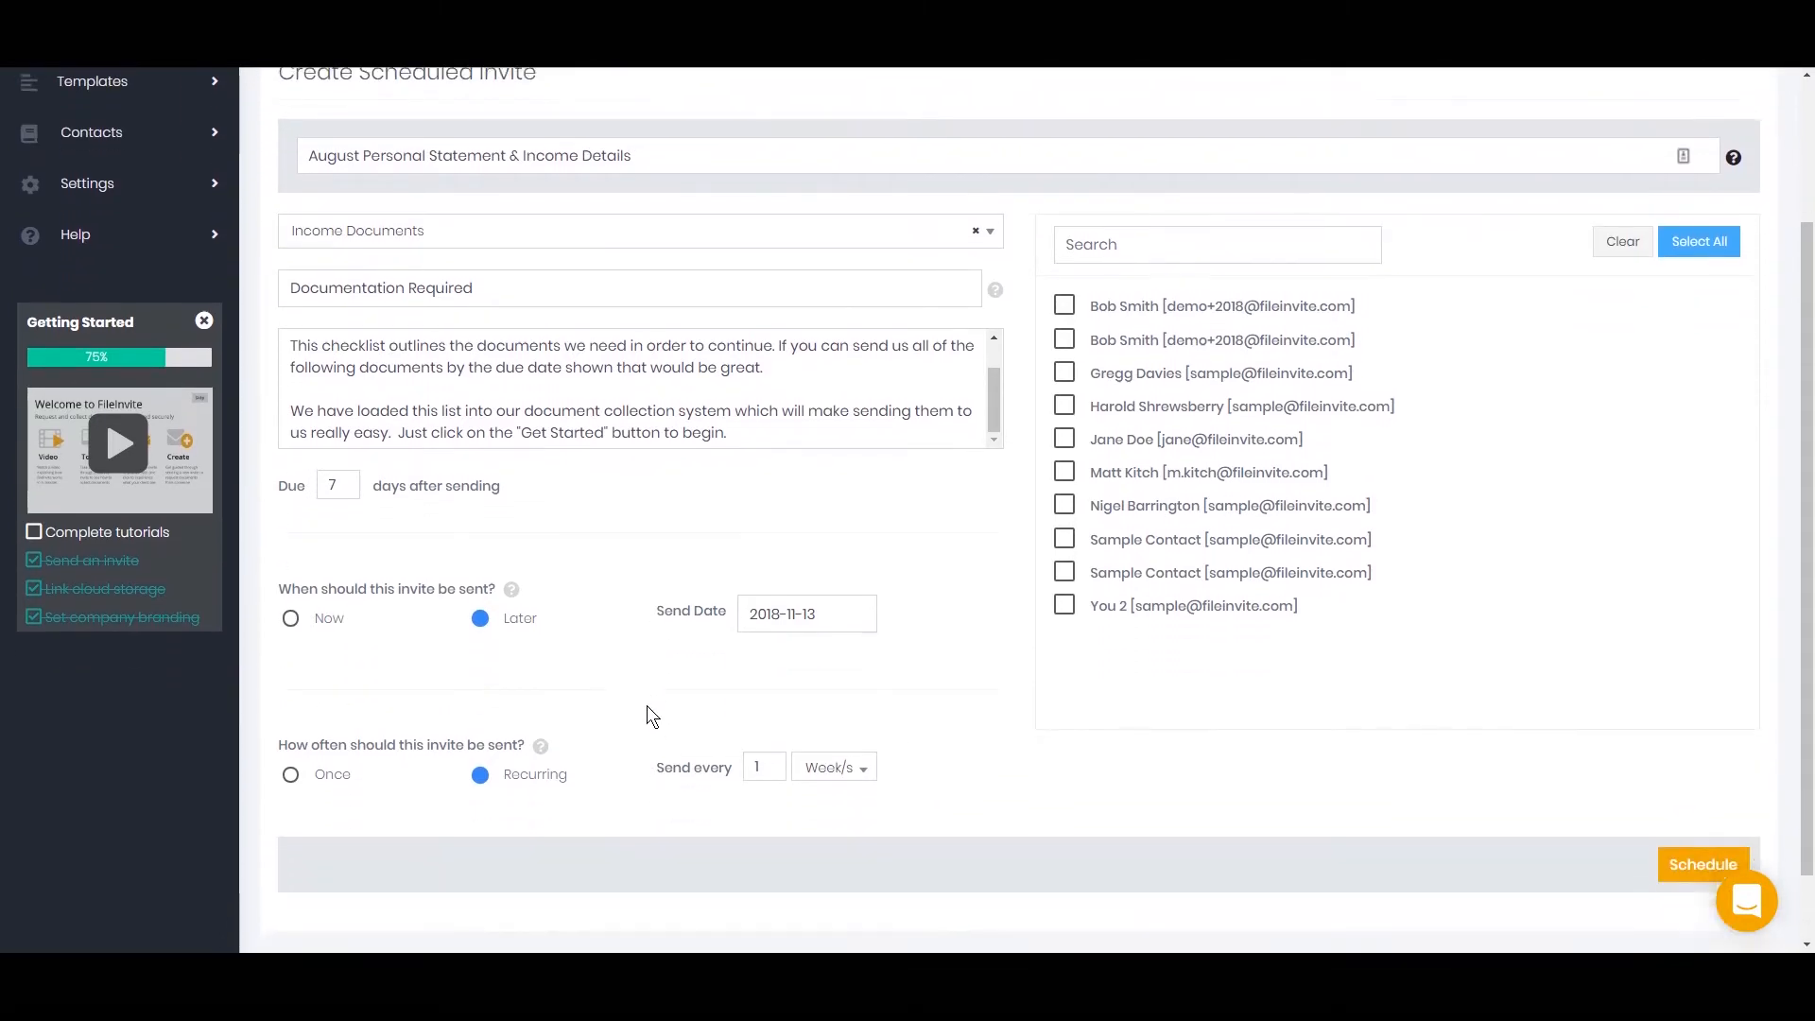
pyautogui.scroll(-2, 719, 605)
pyautogui.click(814, 532)
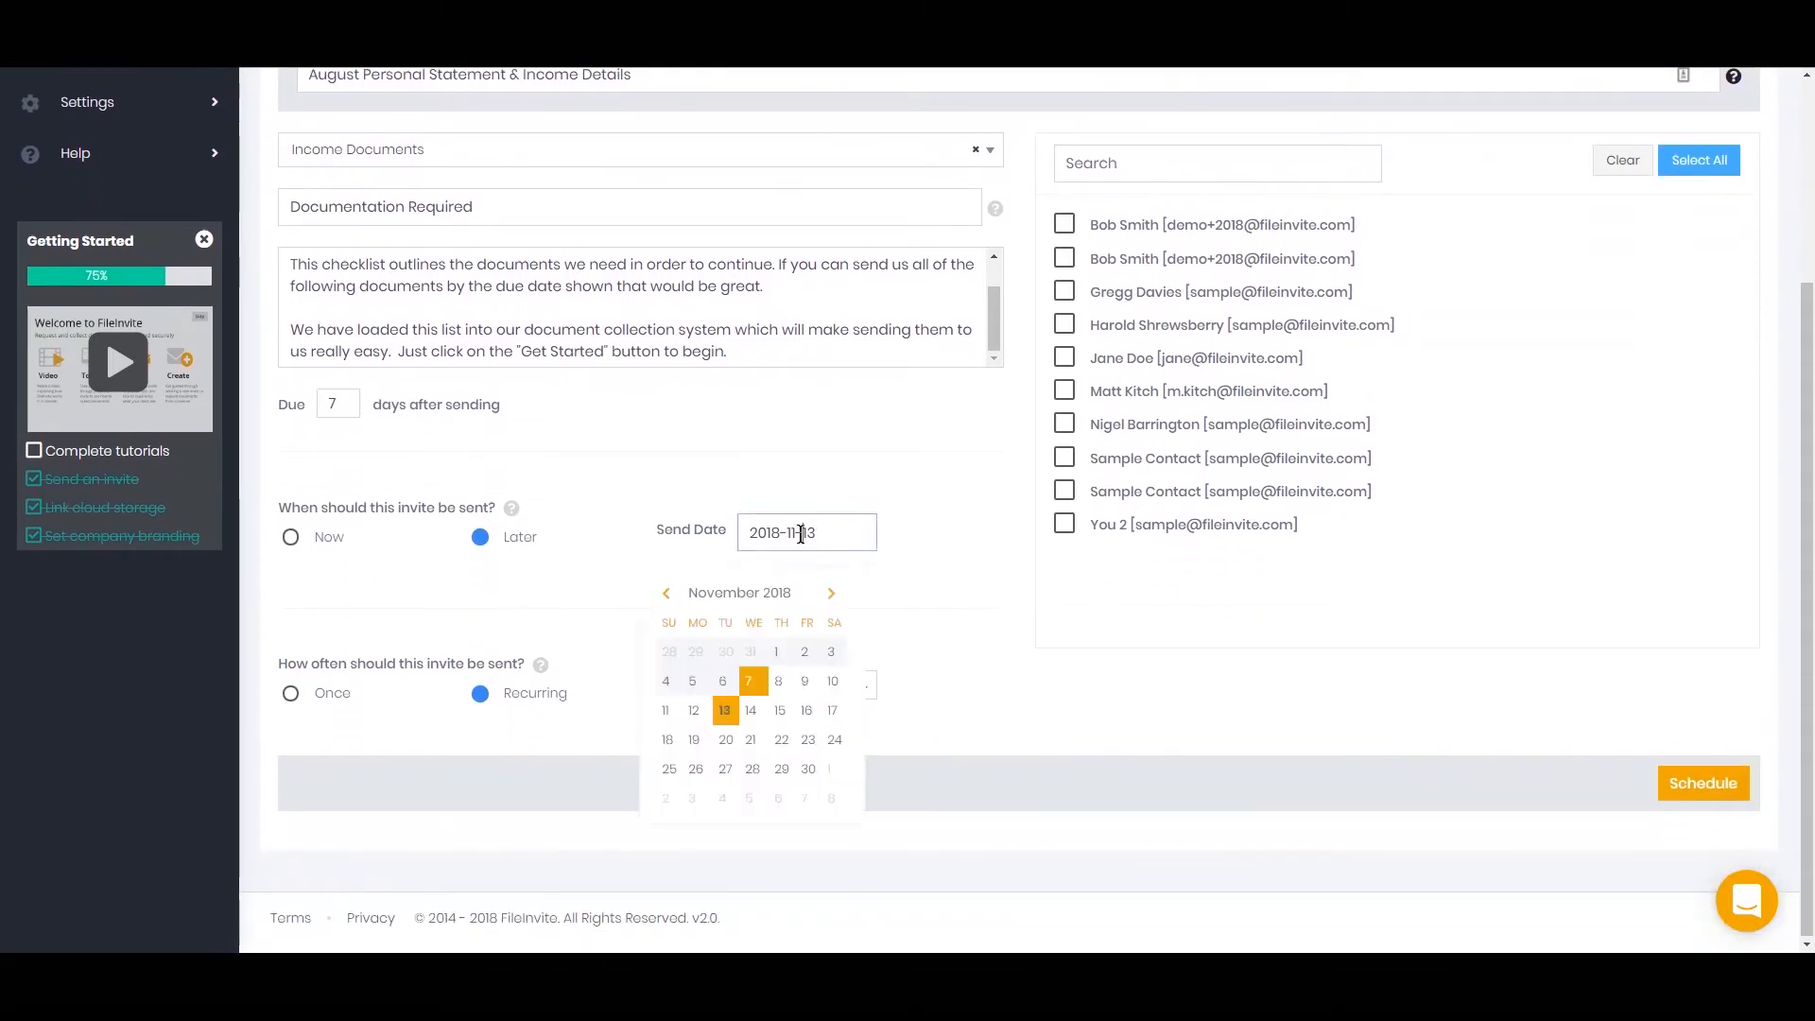
pyautogui.click(694, 710)
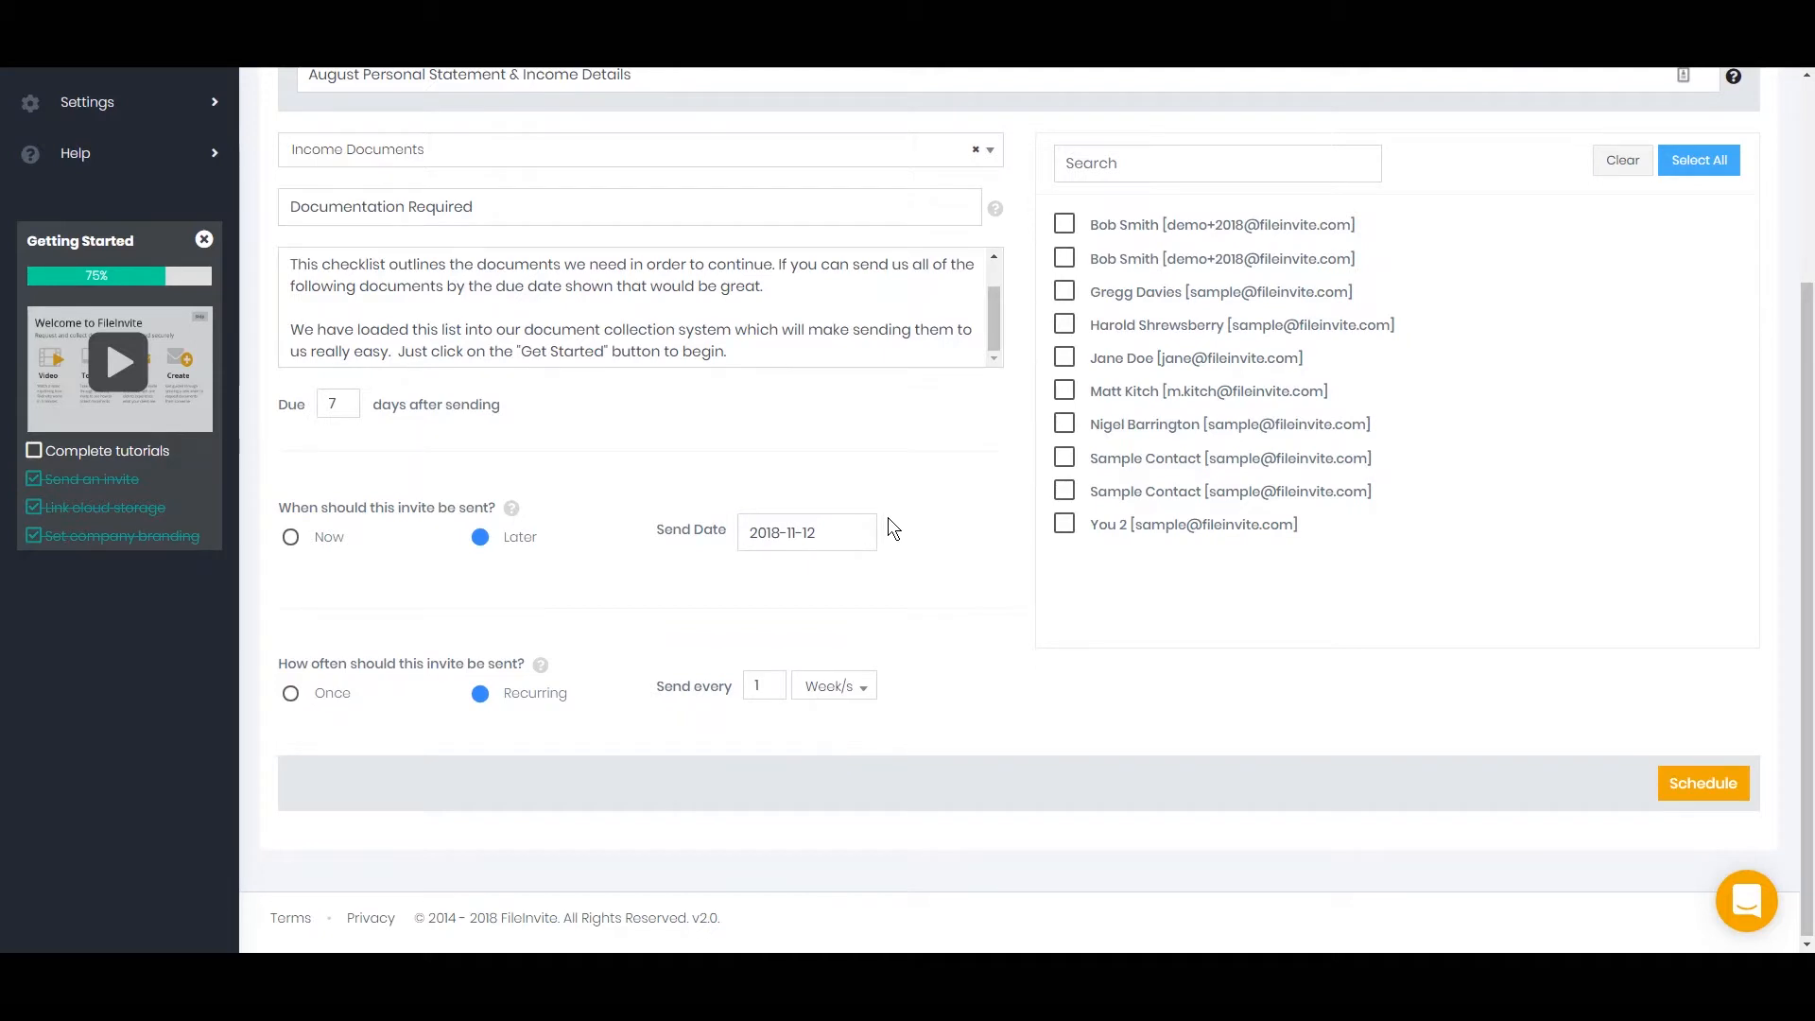
# Change the recurrence interval so the invite is sent every 3 months.
pyautogui.click(765, 685)
pyautogui.click(838, 688)
pyautogui.click(839, 821)
pyautogui.doubleClick(758, 686)
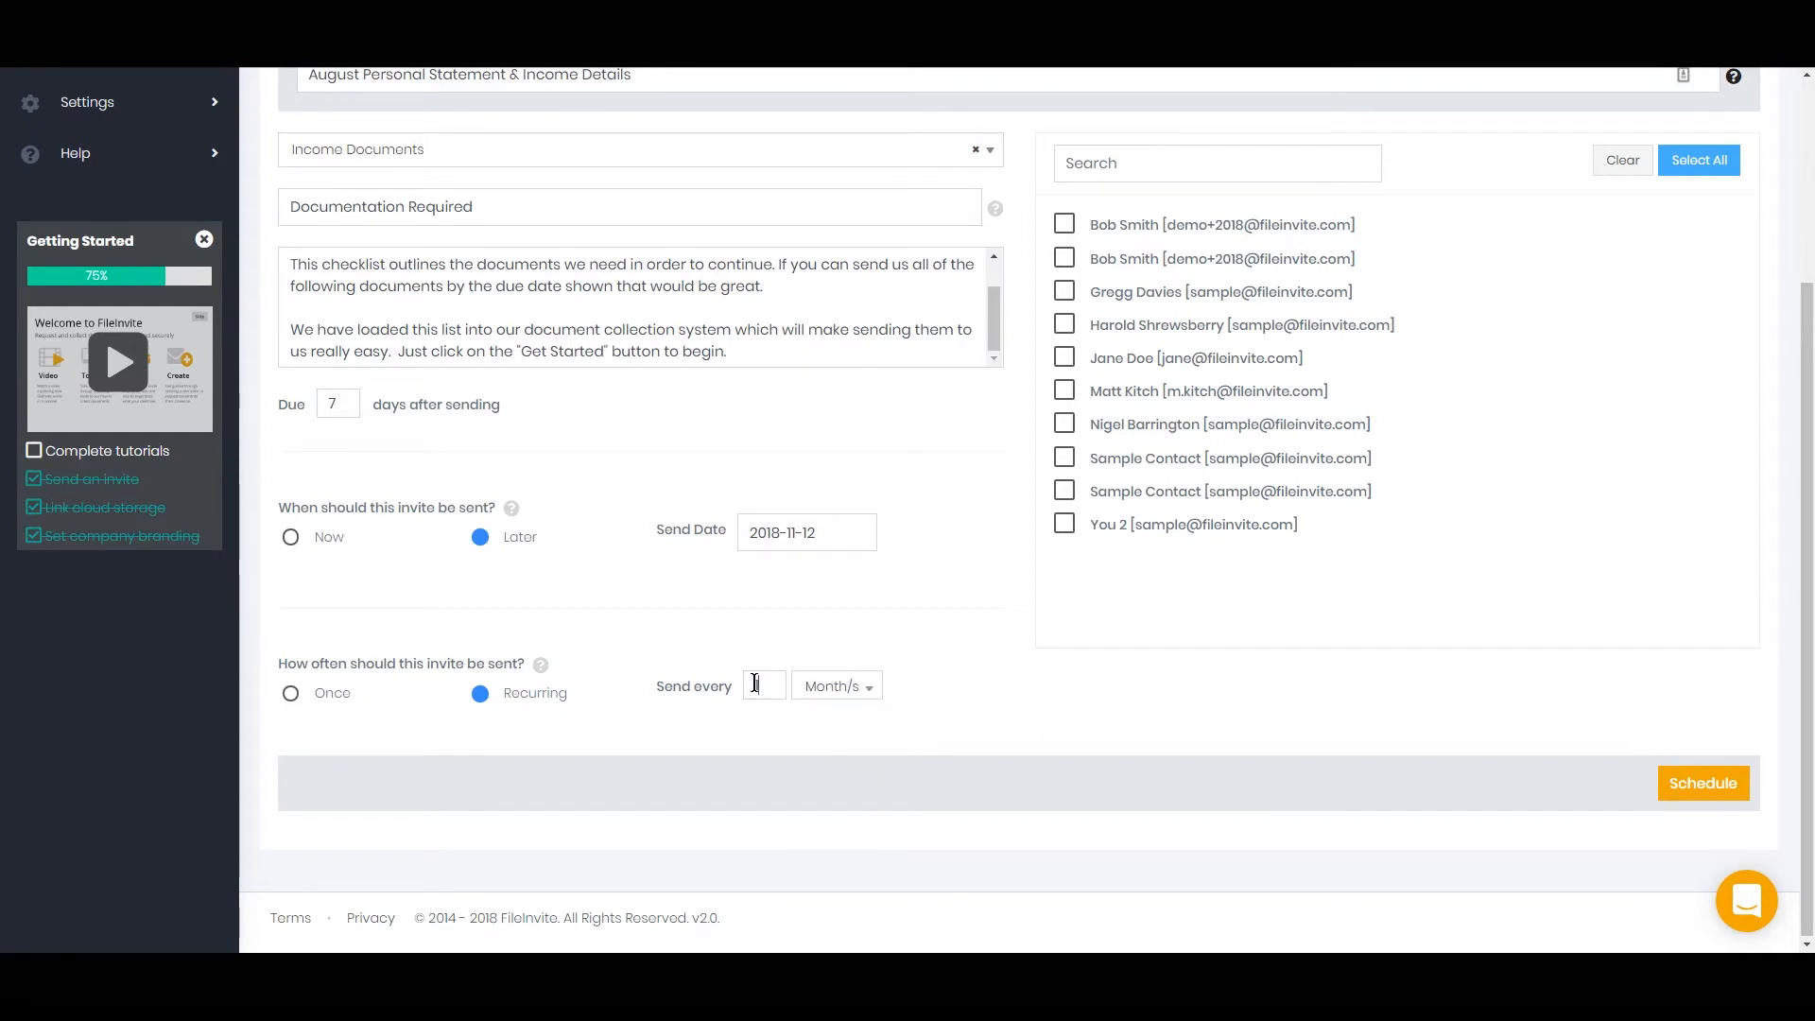
pyautogui.click(600, 736)
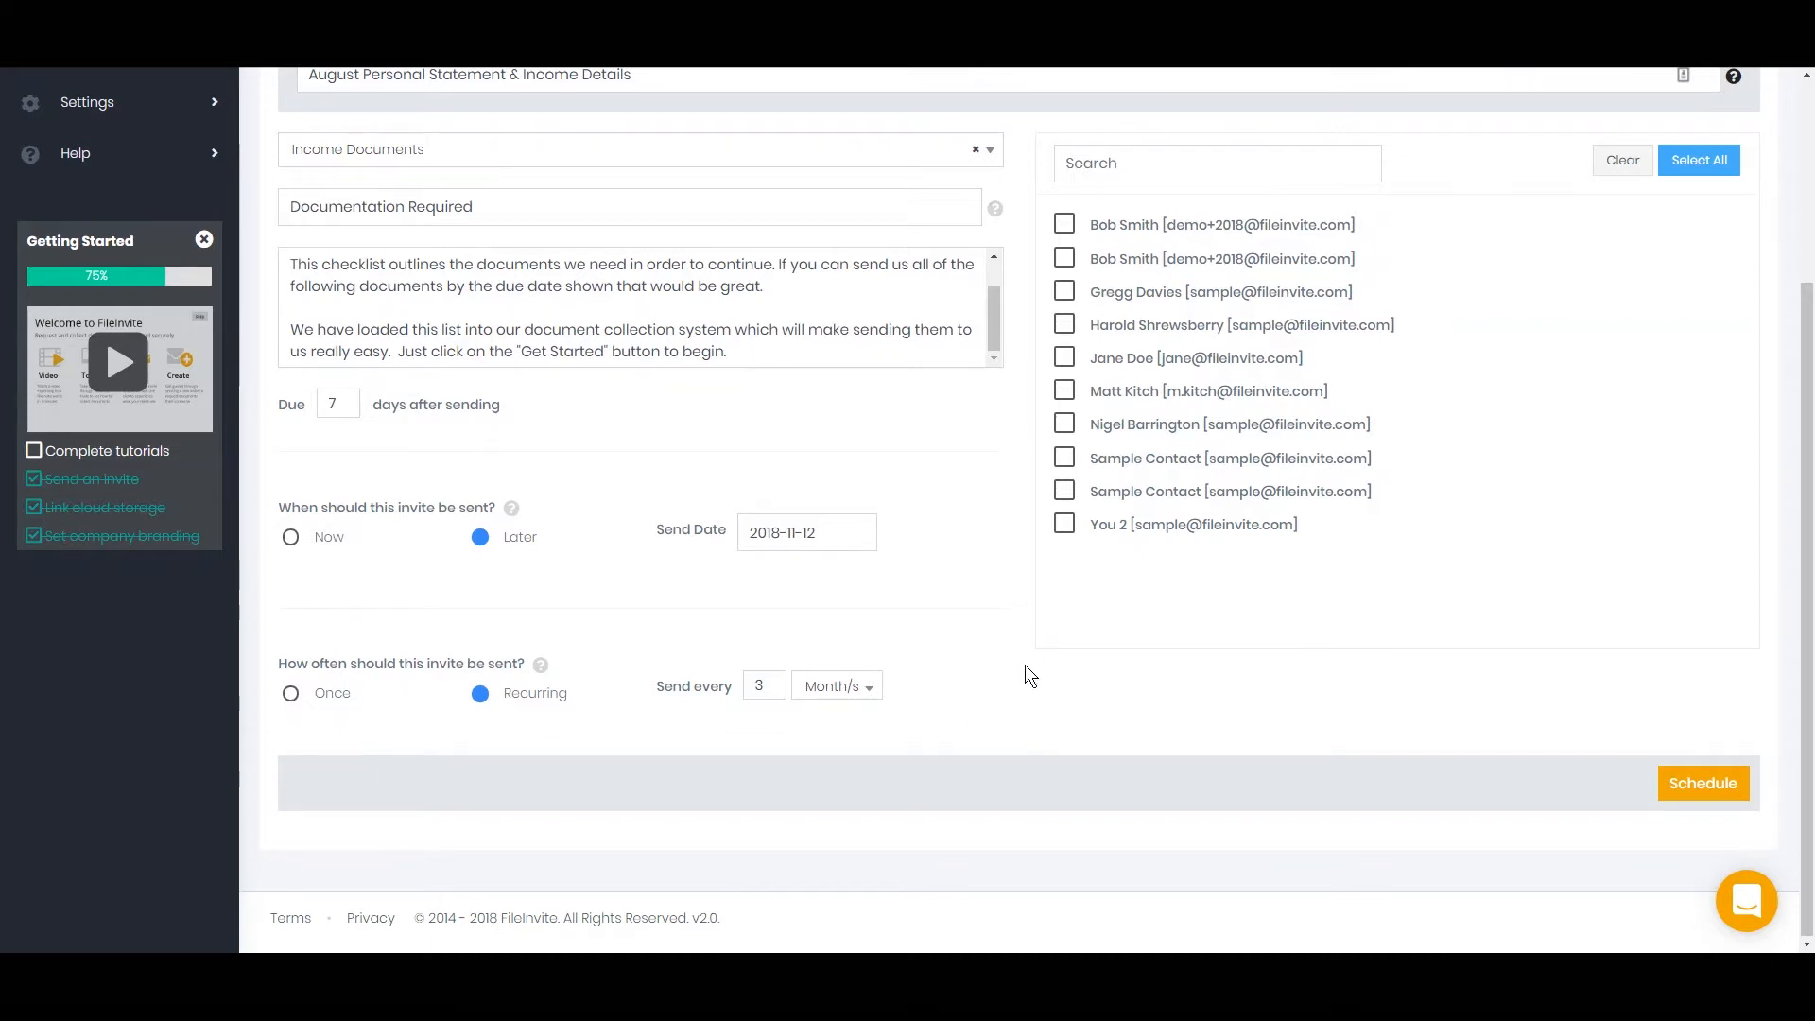
# Select the first and fourth contacts in the contact list as recipients of the invite.
pyautogui.scroll(1, 1024, 666)
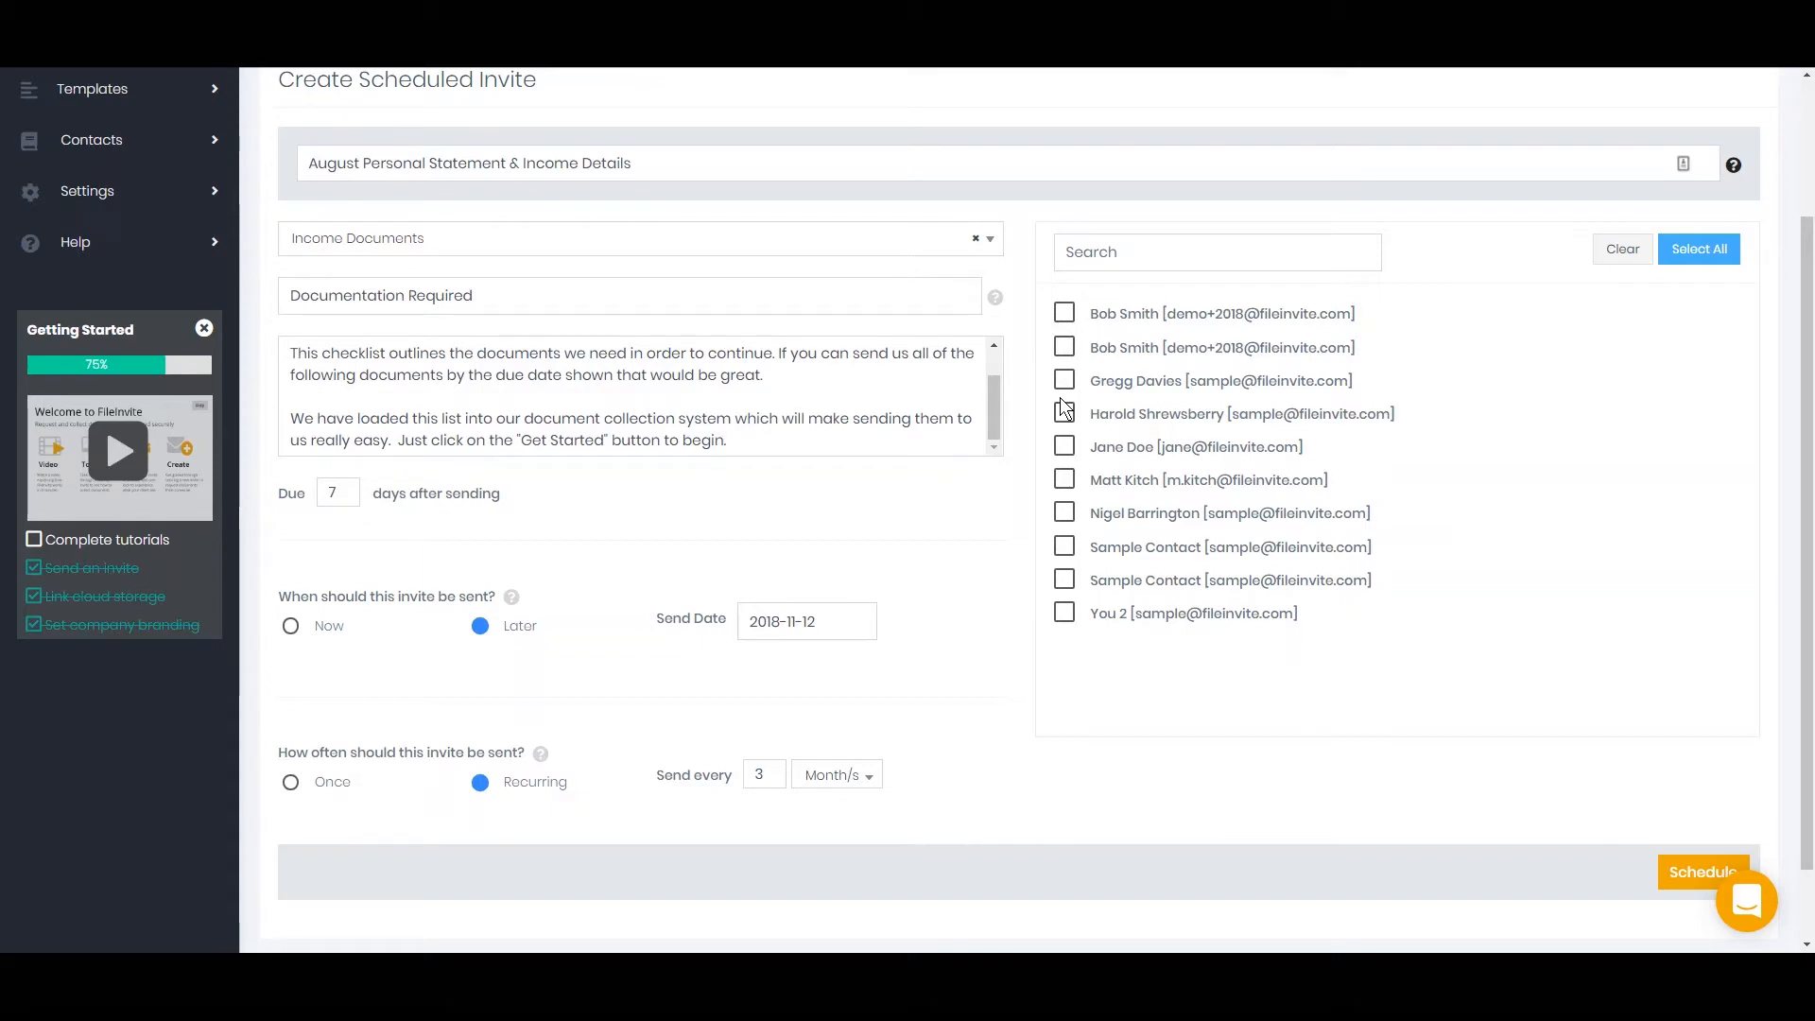
pyautogui.click(1064, 313)
pyautogui.click(1064, 413)
# Search the contact list for "gre" and clear the search text.
pyautogui.click(1117, 253)
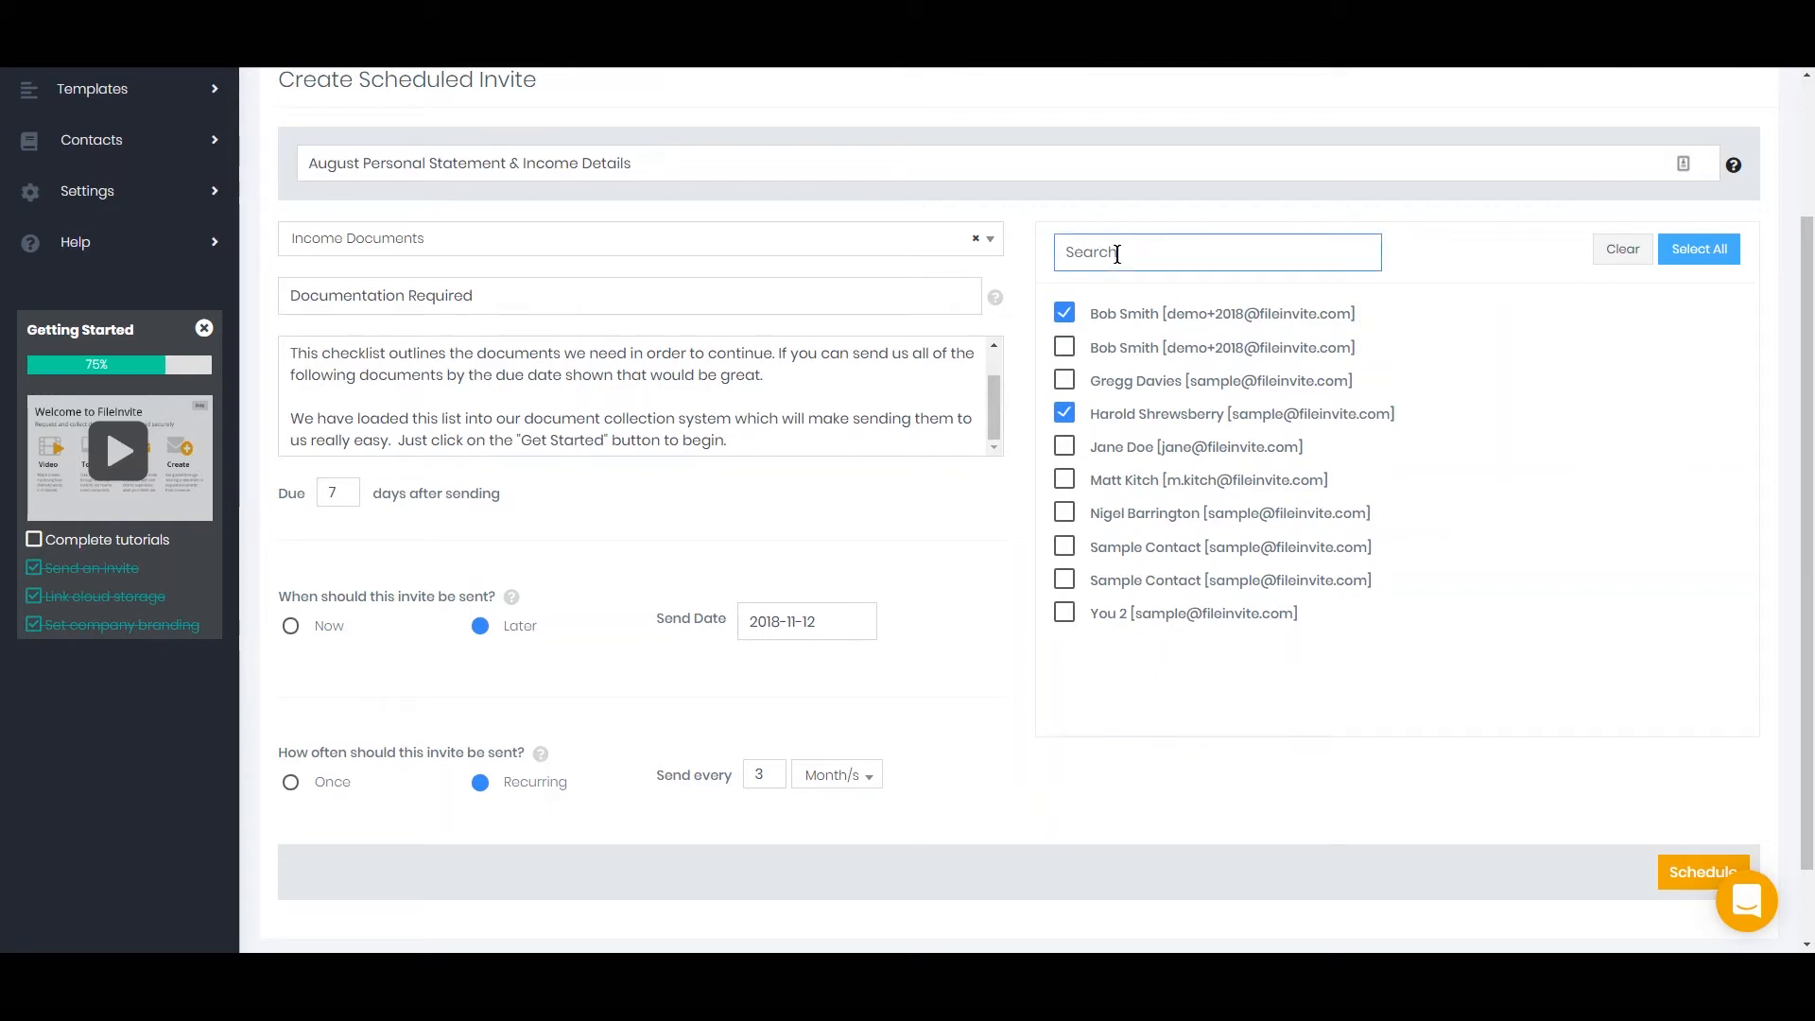
pyautogui.write('gre')
pyautogui.press('BackSpace')
pyautogui.press('BackSpace')
# Schedule the recurring invite for the selected contacts.
pyautogui.scroll(-1, 1210, 775)
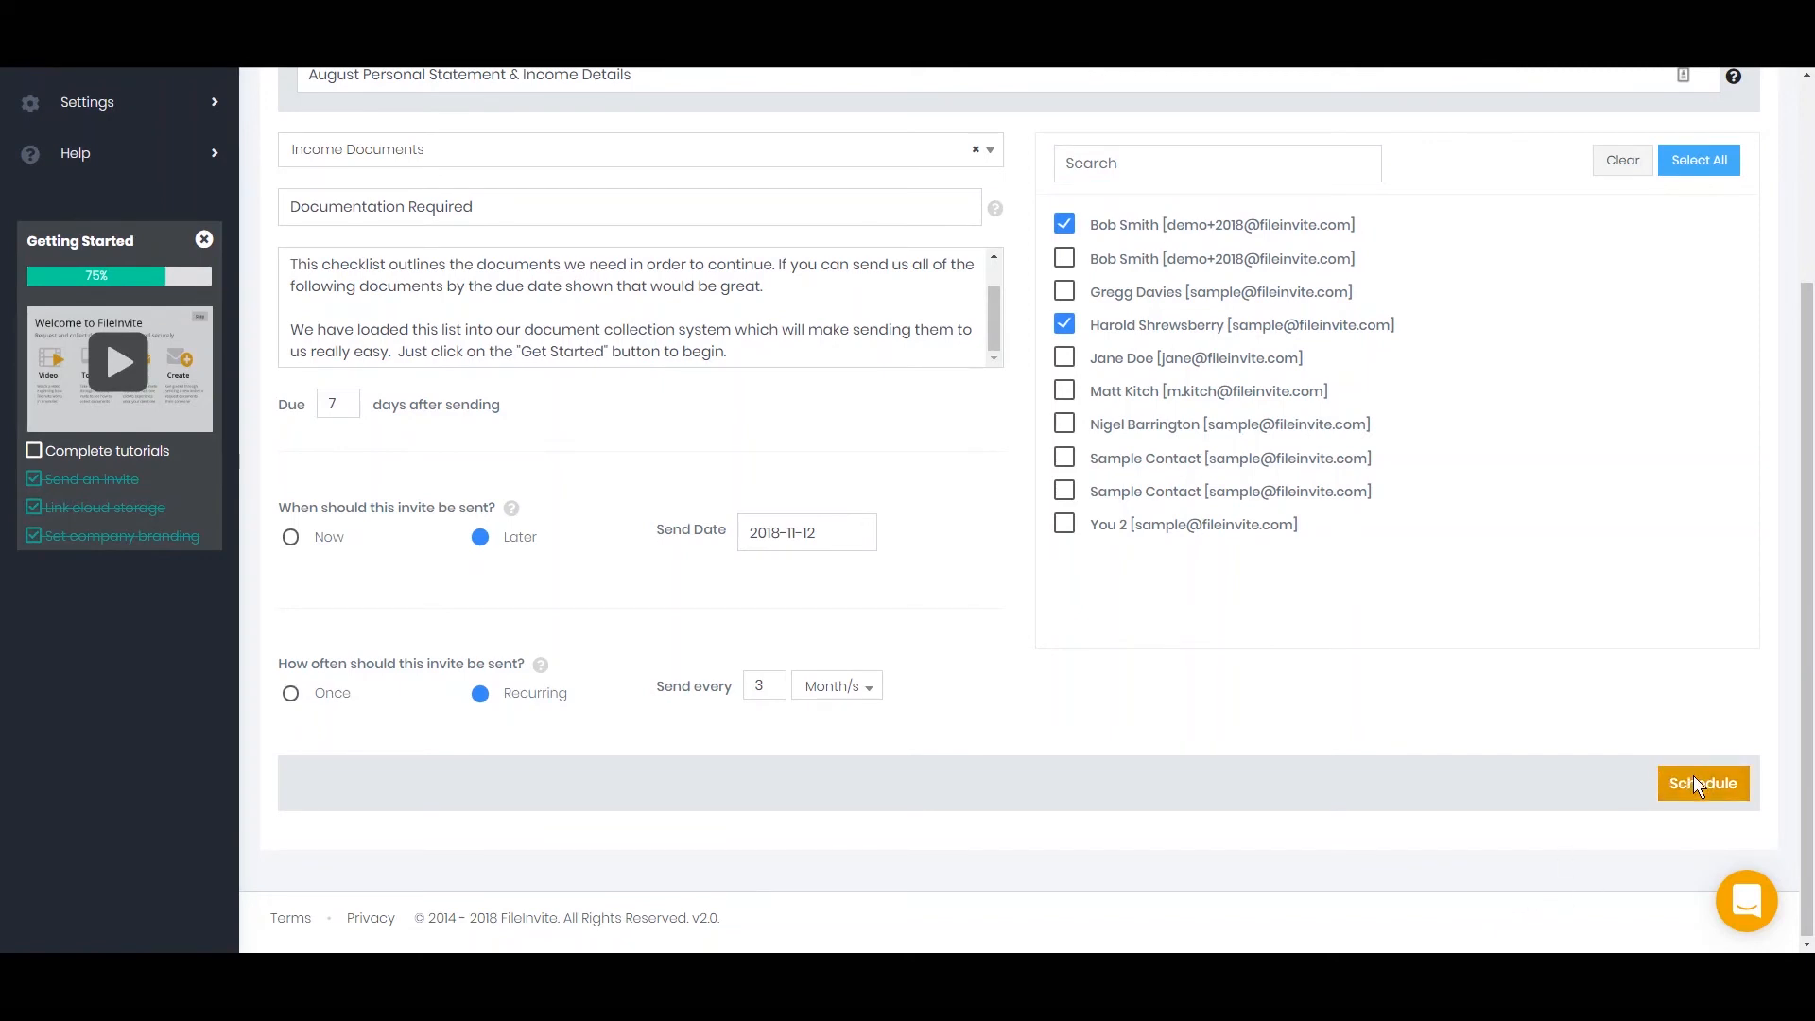
pyautogui.click(1692, 781)
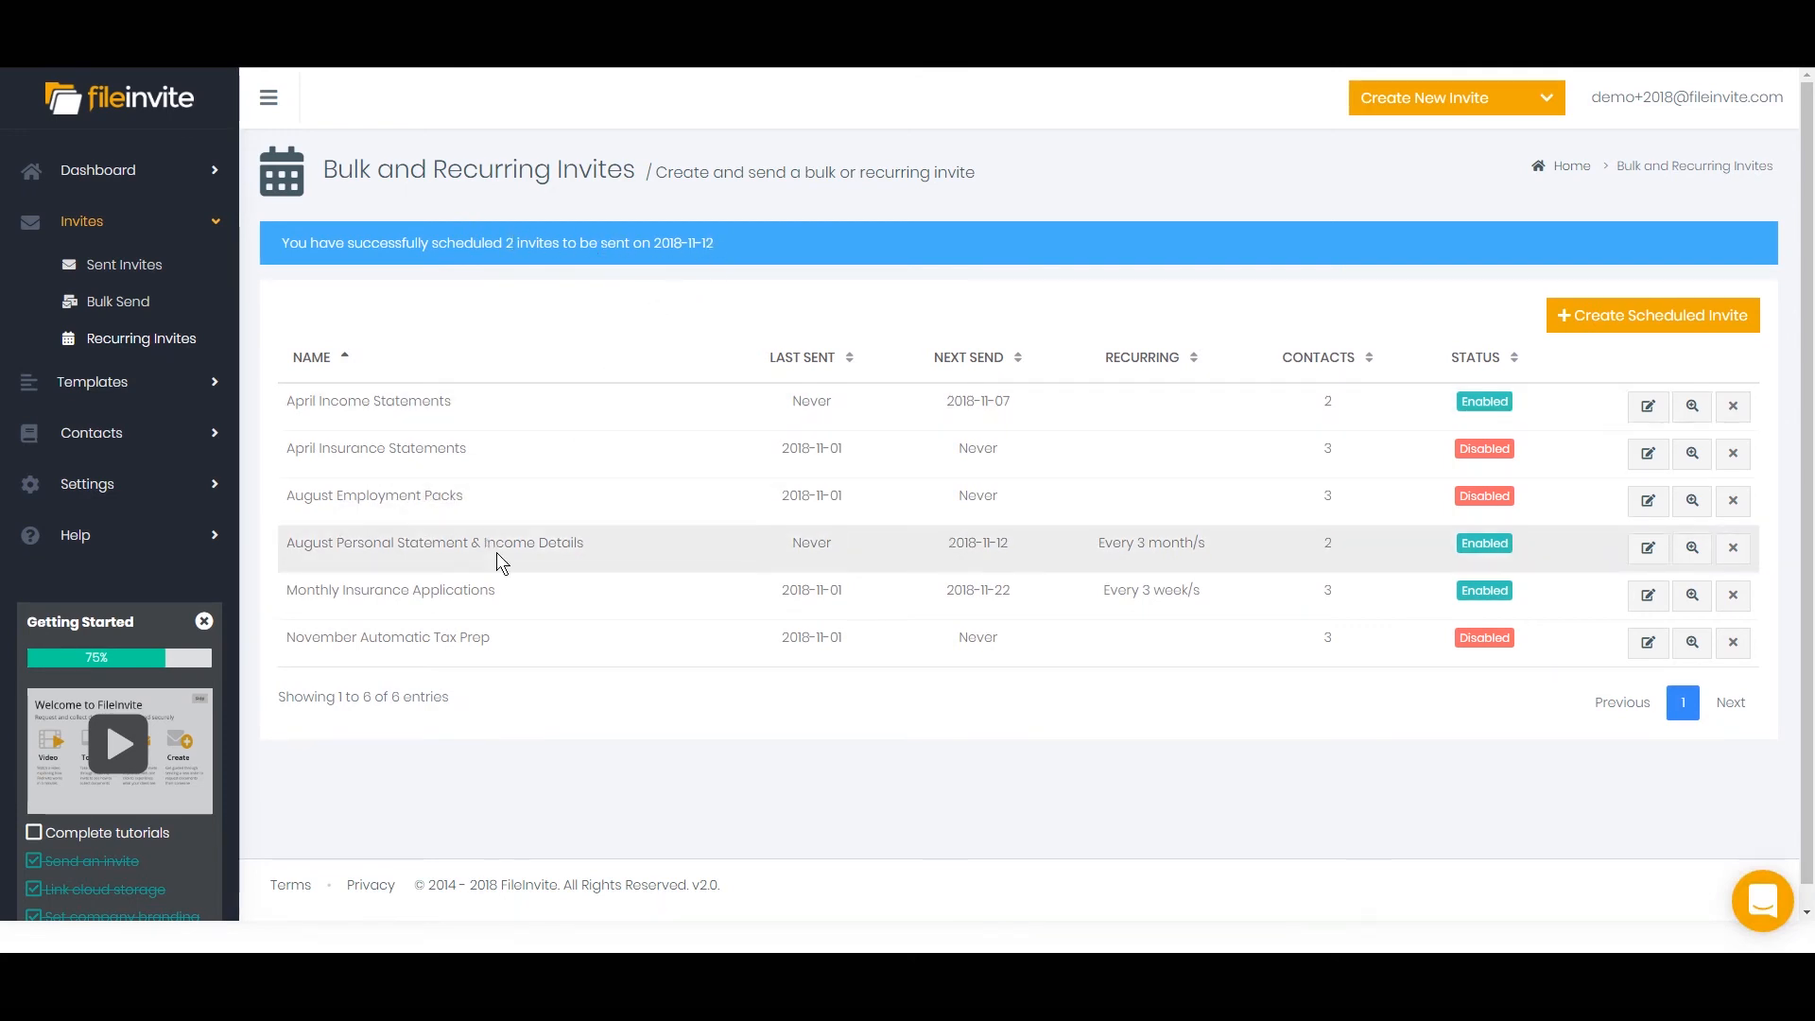
# Open the support chat window from the list of bulk and recurring invites.
pyautogui.click(1693, 552)
pyautogui.click(1759, 906)
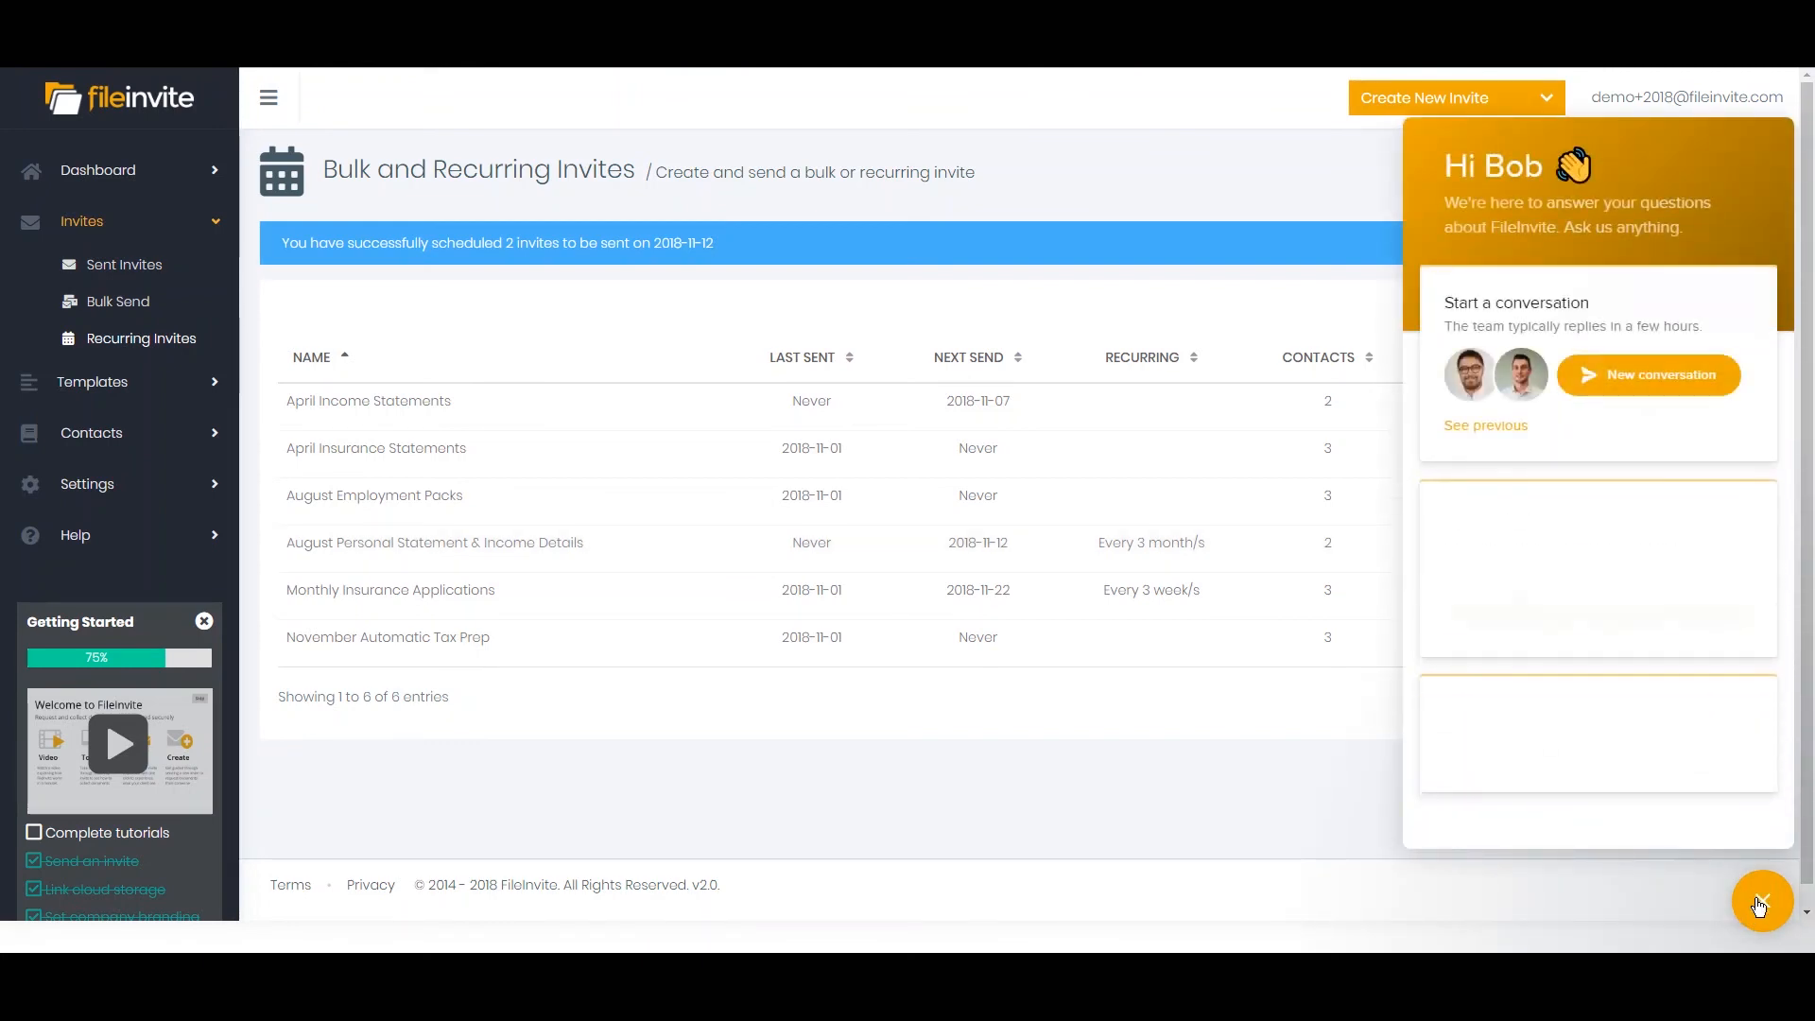